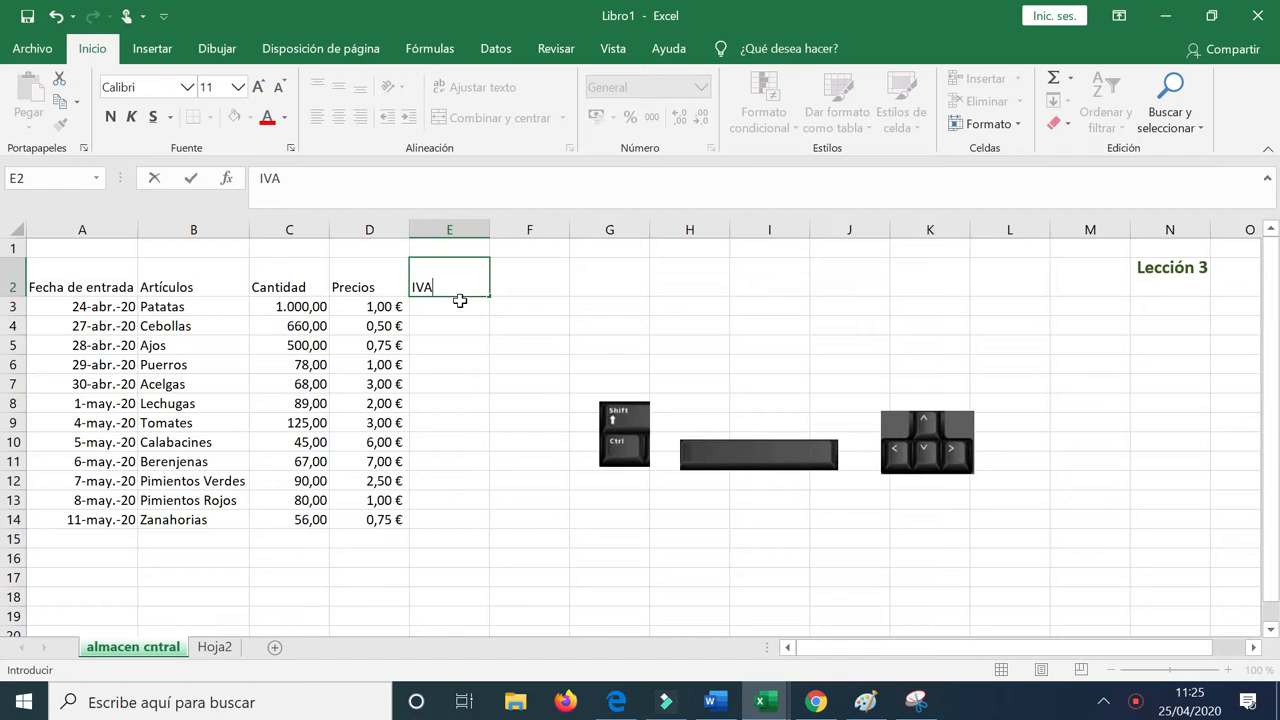
Step: Complete the IVA heading in E2 and enter 21 in cell E3 below it
left_click(460, 311)
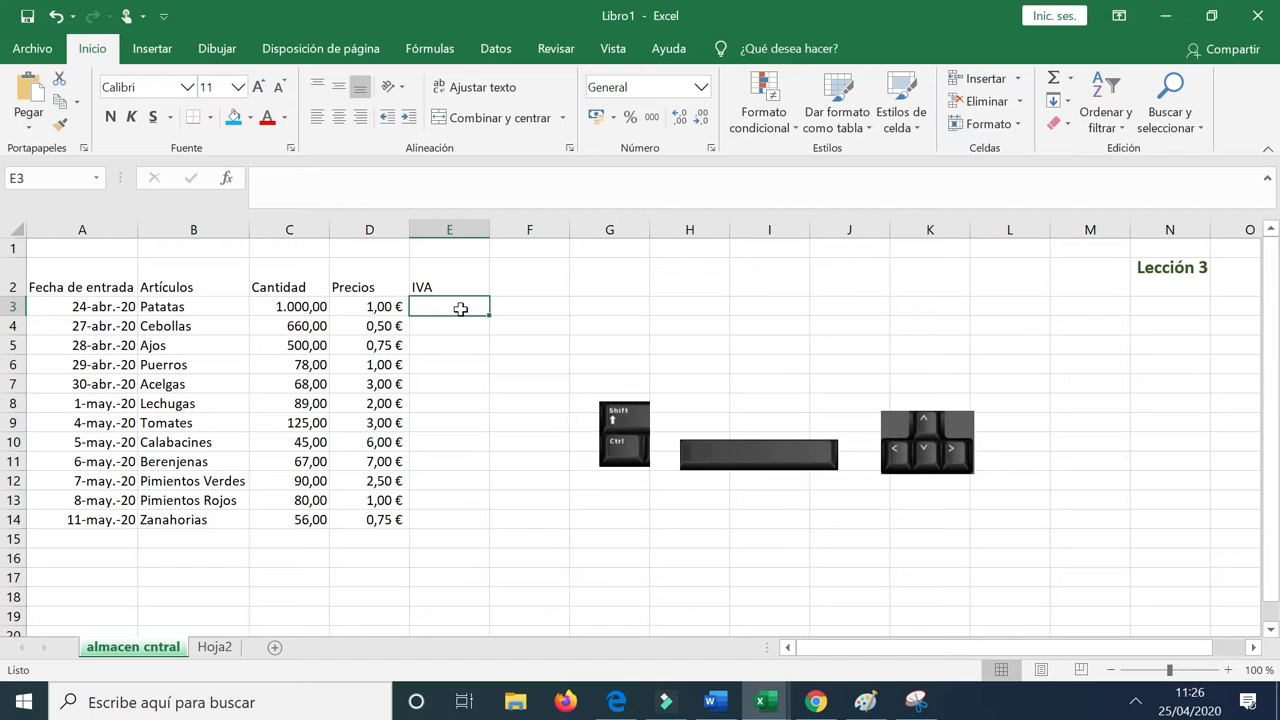
type("21")
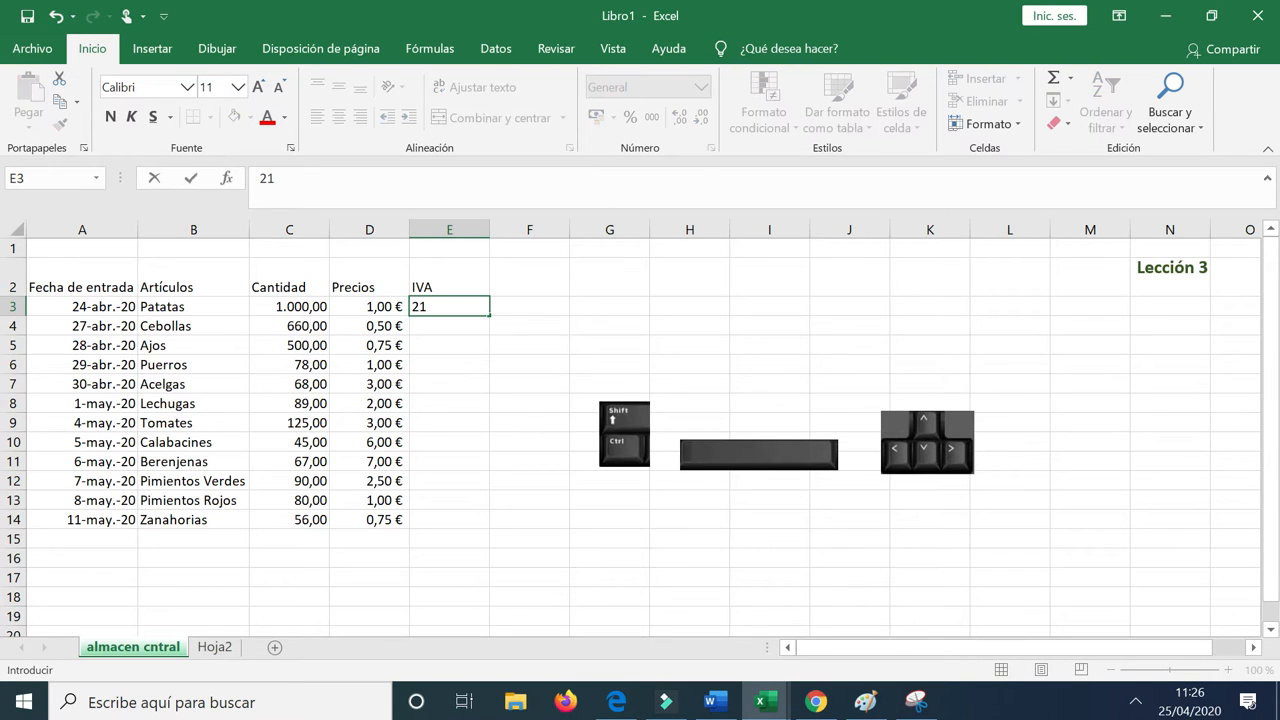
left_click(191, 178)
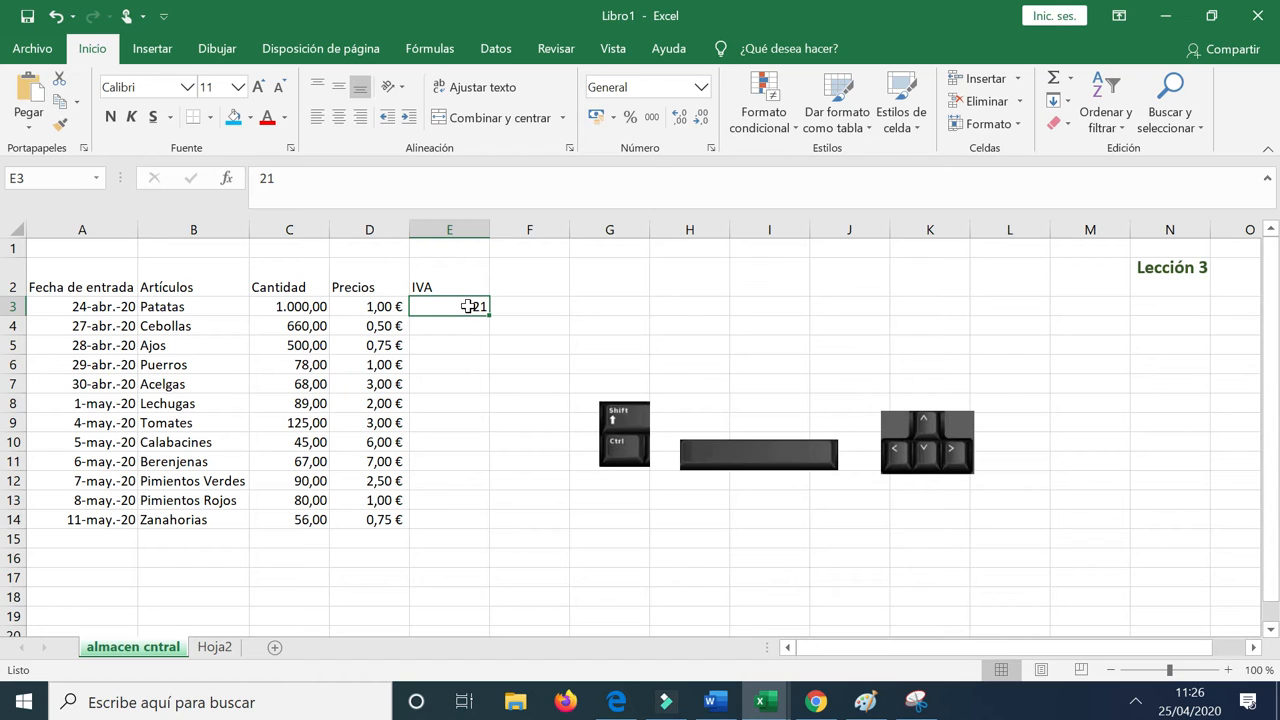
Step: Try the percentage format on the value already entered in E3
left_click(704, 88)
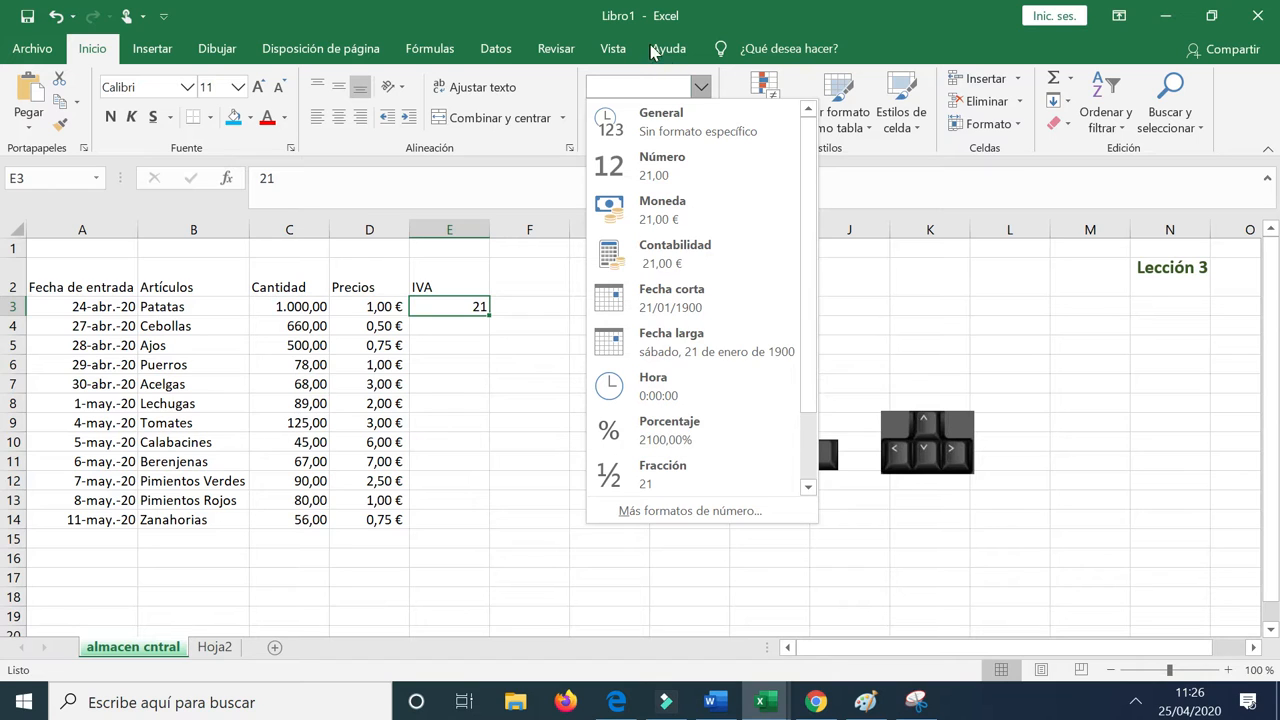
left_click(701, 88)
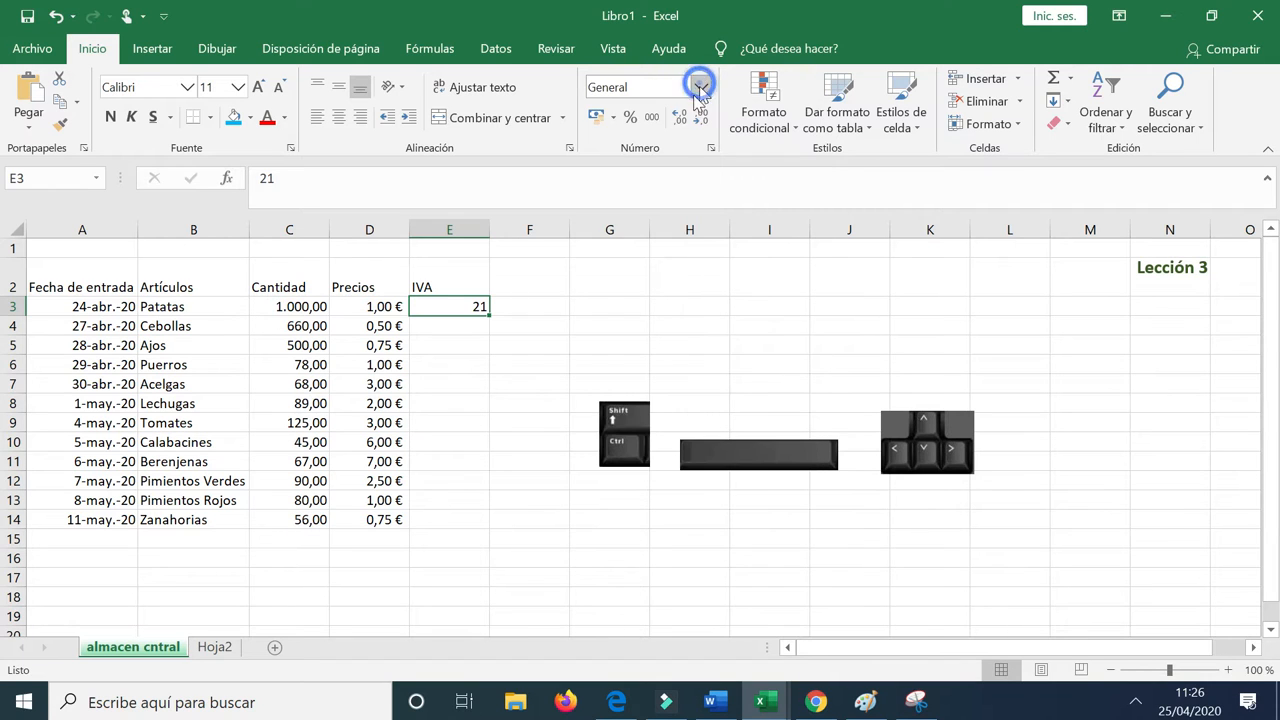
left_click(630, 118)
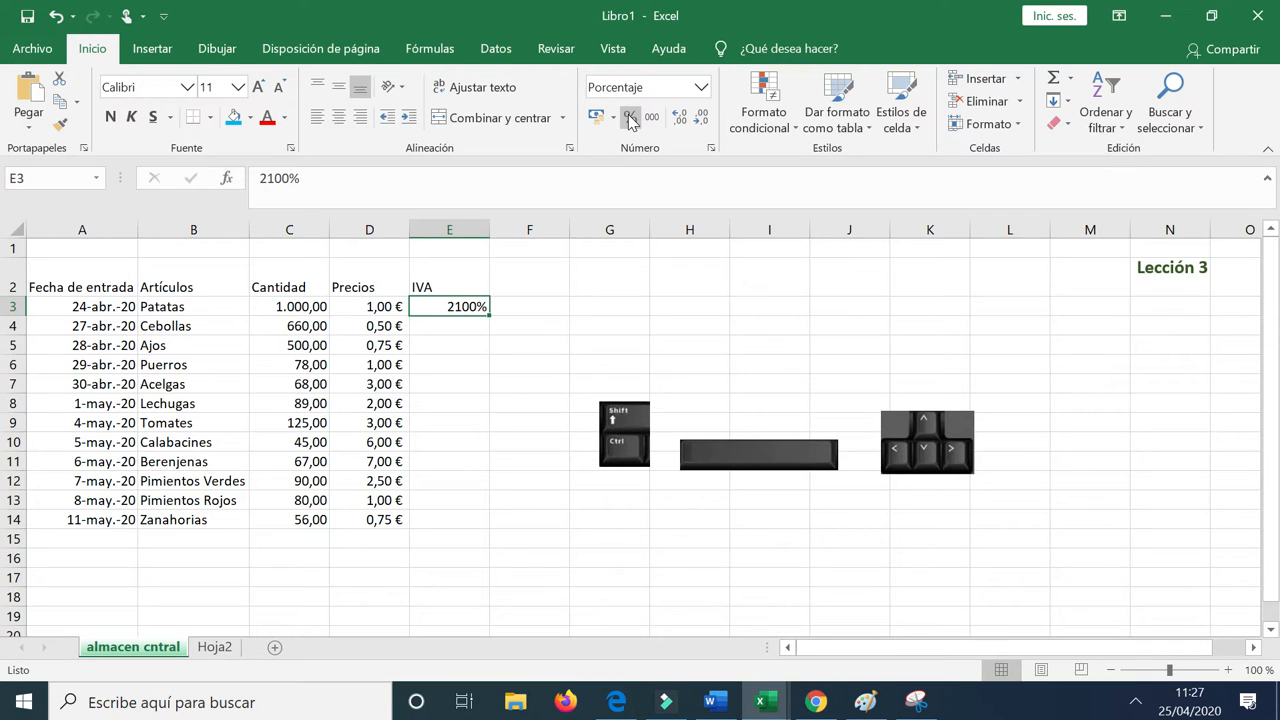
Step: Return cell E3 to the General number format and clear its content
left_click(701, 87)
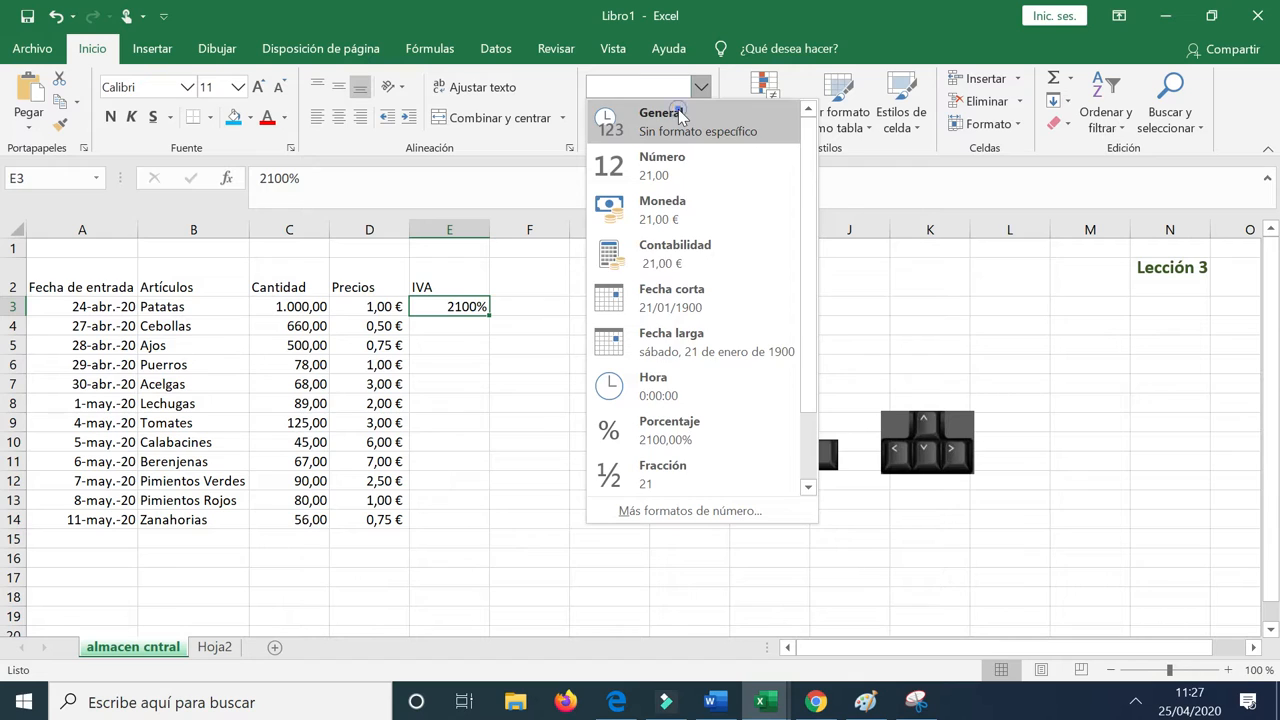
left_click(680, 116)
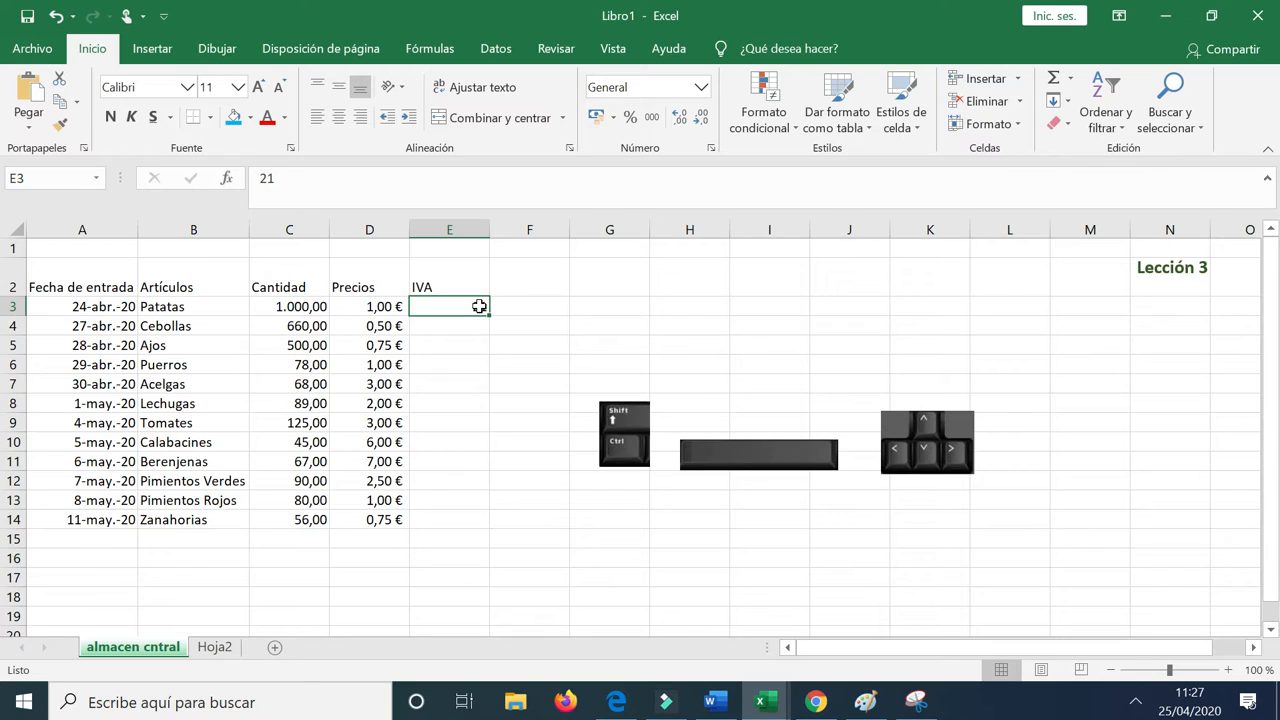
key("Delete")
Step: Format the empty cell E3 as a percentage and enter 21% as the IVA for Patatas
left_click(632, 119)
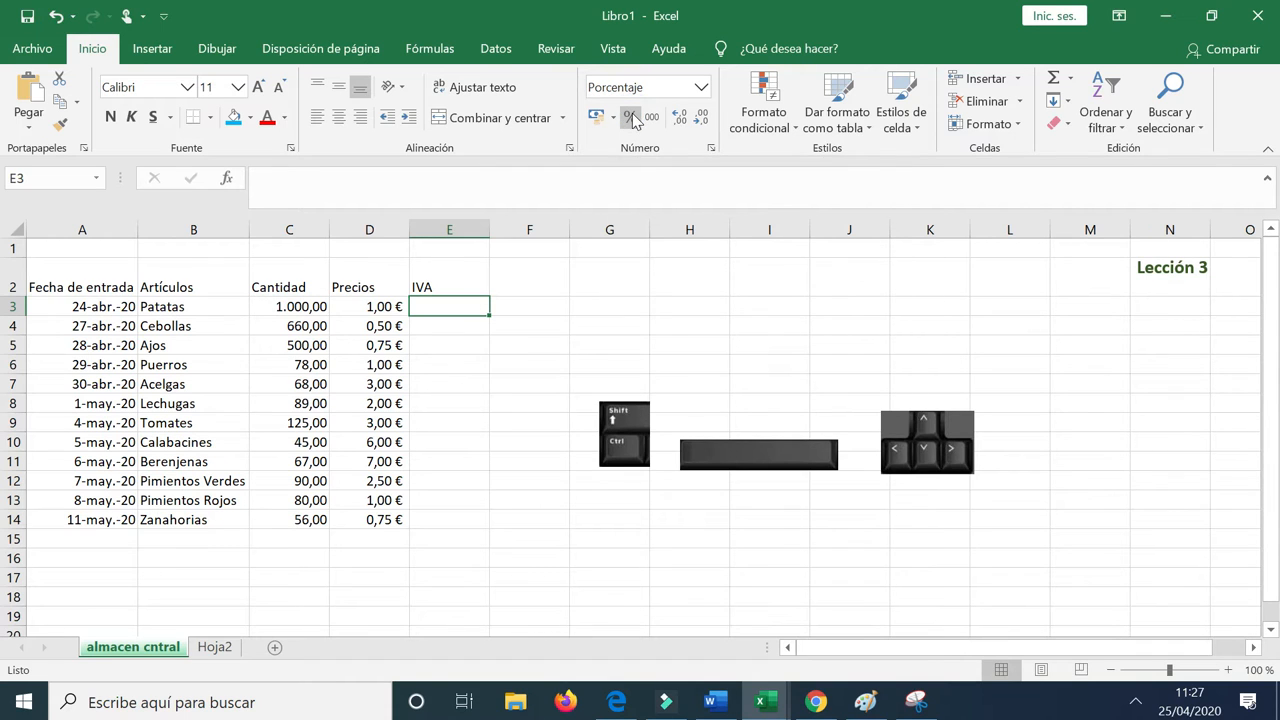
type("21")
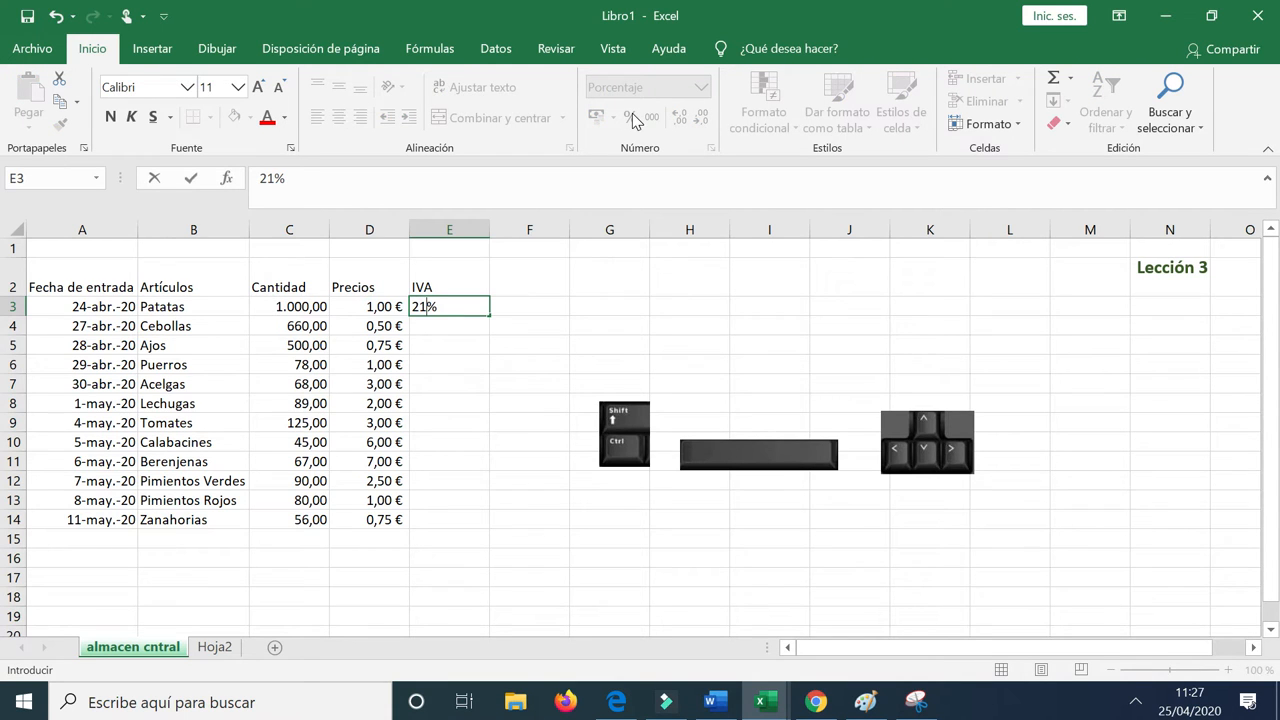
key("Return")
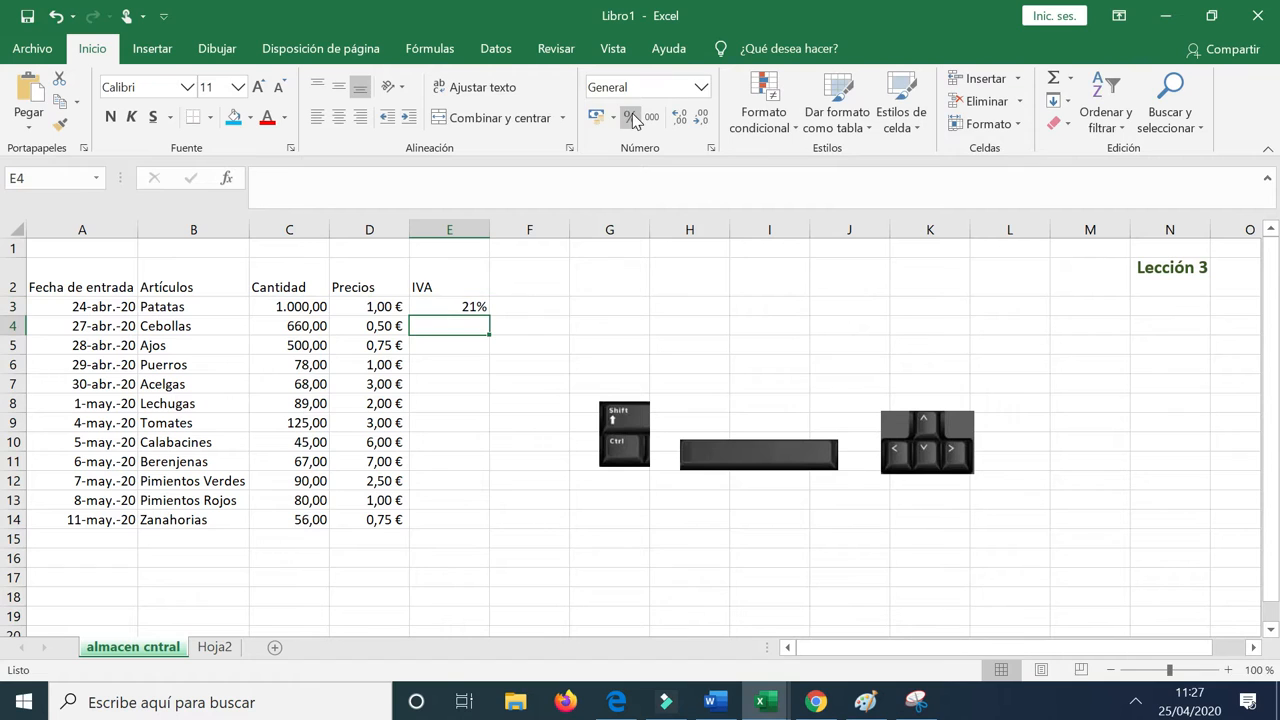
Step: Apply the percentage format to the remaining empty IVA cells, E4 to E14
left_click(464, 326)
left_click_drag(466, 401, 463, 515)
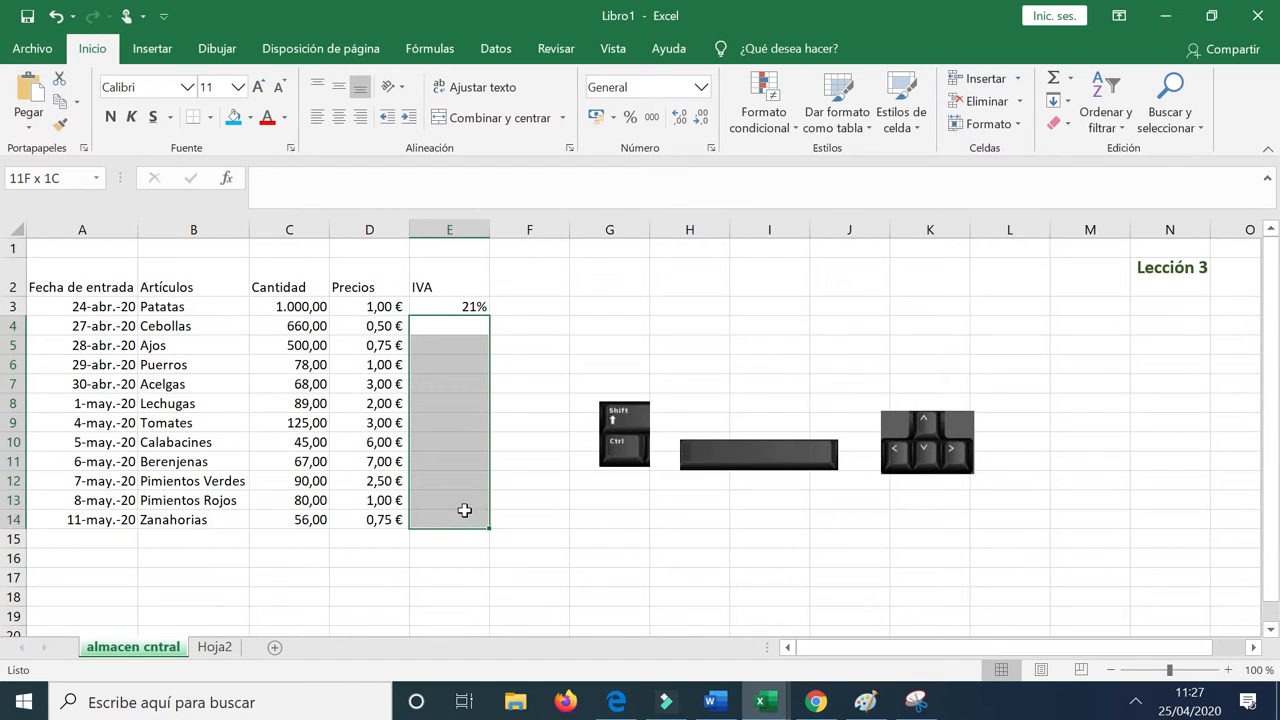
left_click(628, 116)
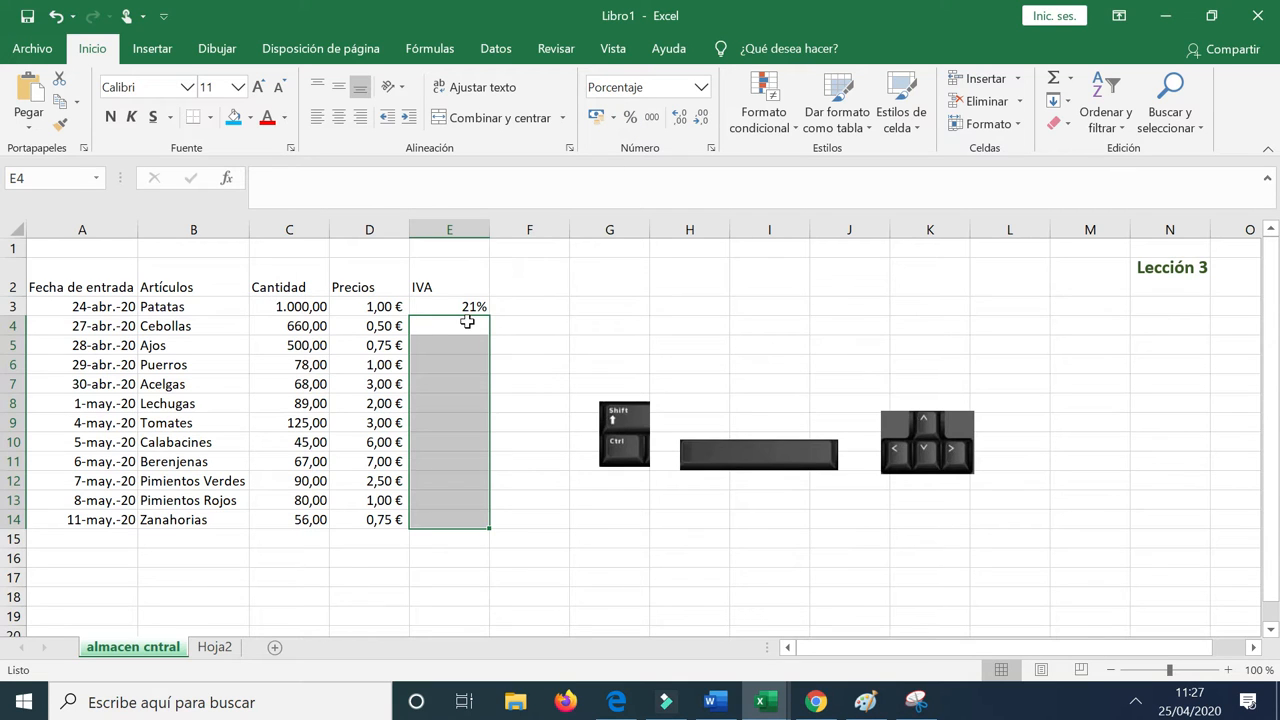
Step: Enter the IVA rates 6% for Cebollas, 6% for Ajos and 21% for Puerros
left_click(468, 320)
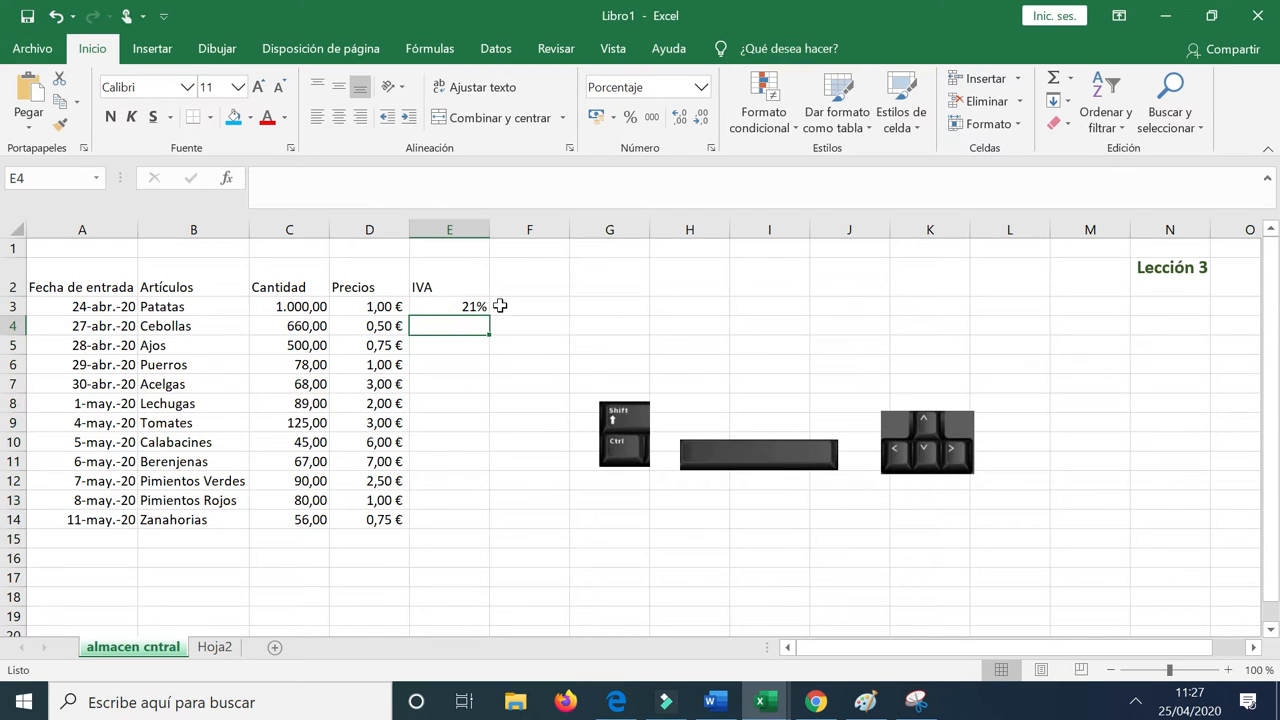
type("6")
key("Return")
key("Return")
type("21")
key("Return")
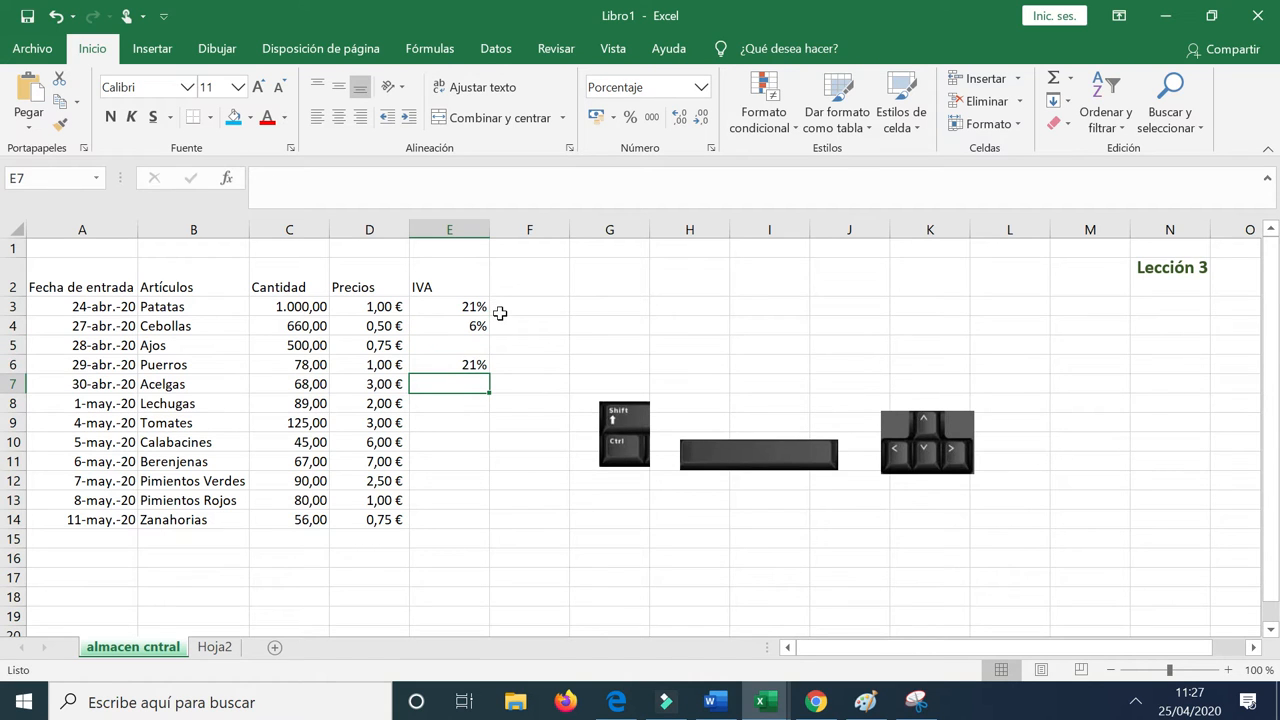
left_click(468, 345)
type("6")
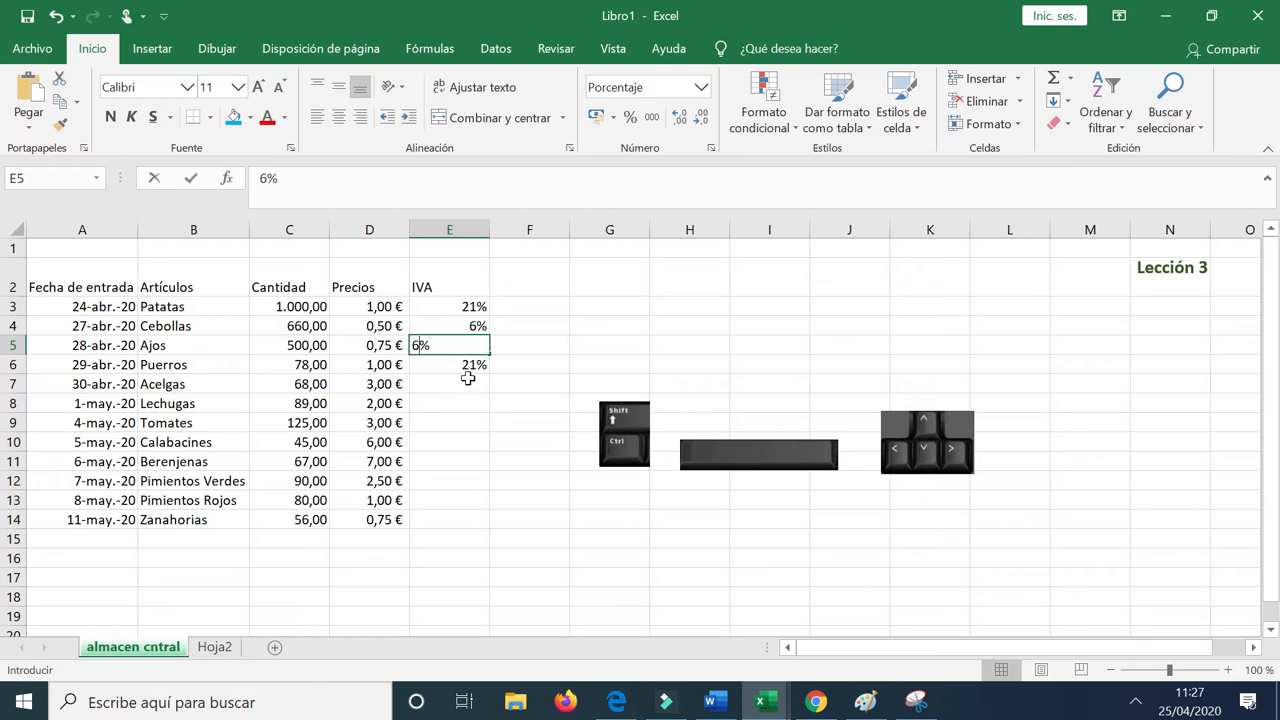
Step: Enter the IVA rates 7% for Acelgas, 8% for Lechugas, 9% for Tomates and 21% for Calabacines
left_click(468, 384)
type("7")
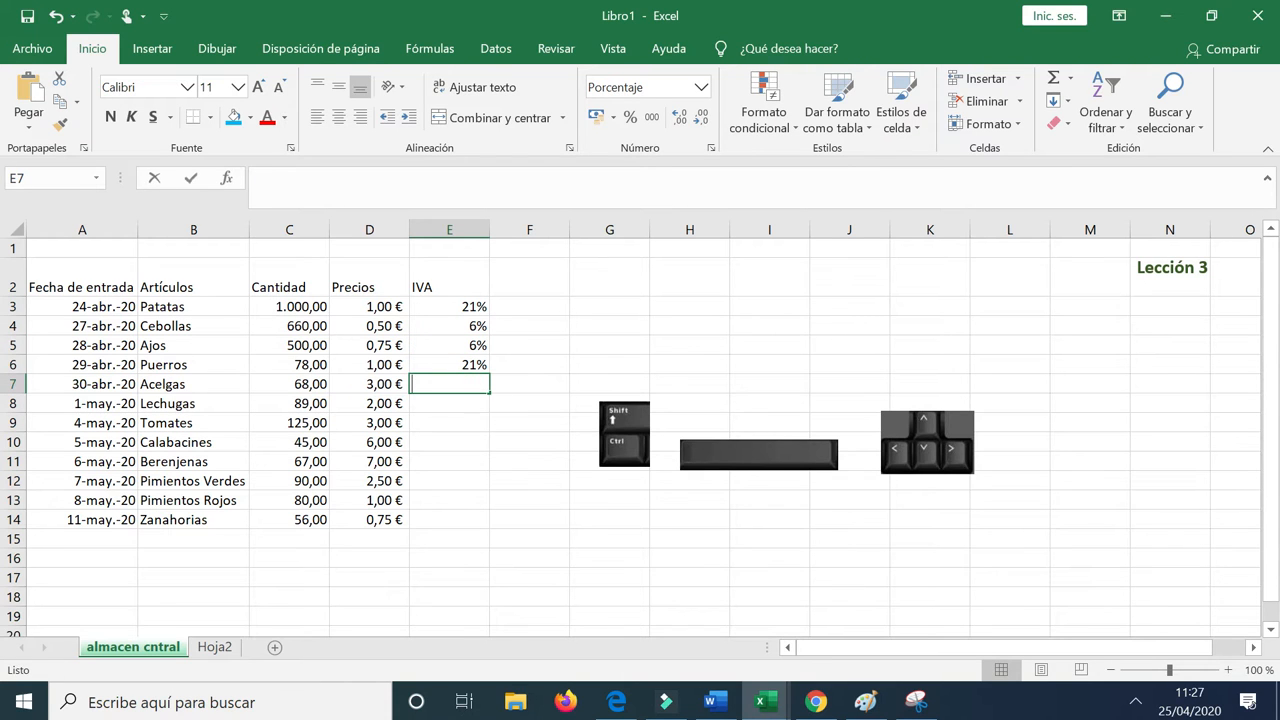
left_click(466, 403)
type("8")
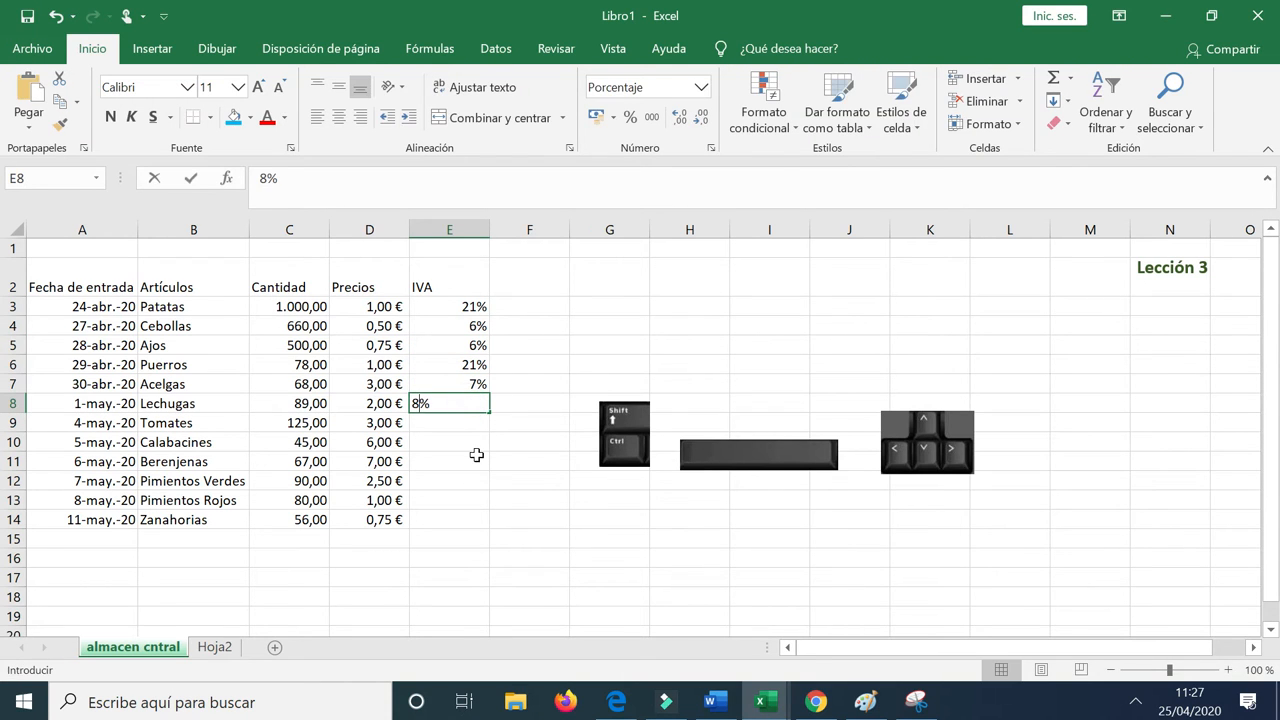
left_click(468, 423)
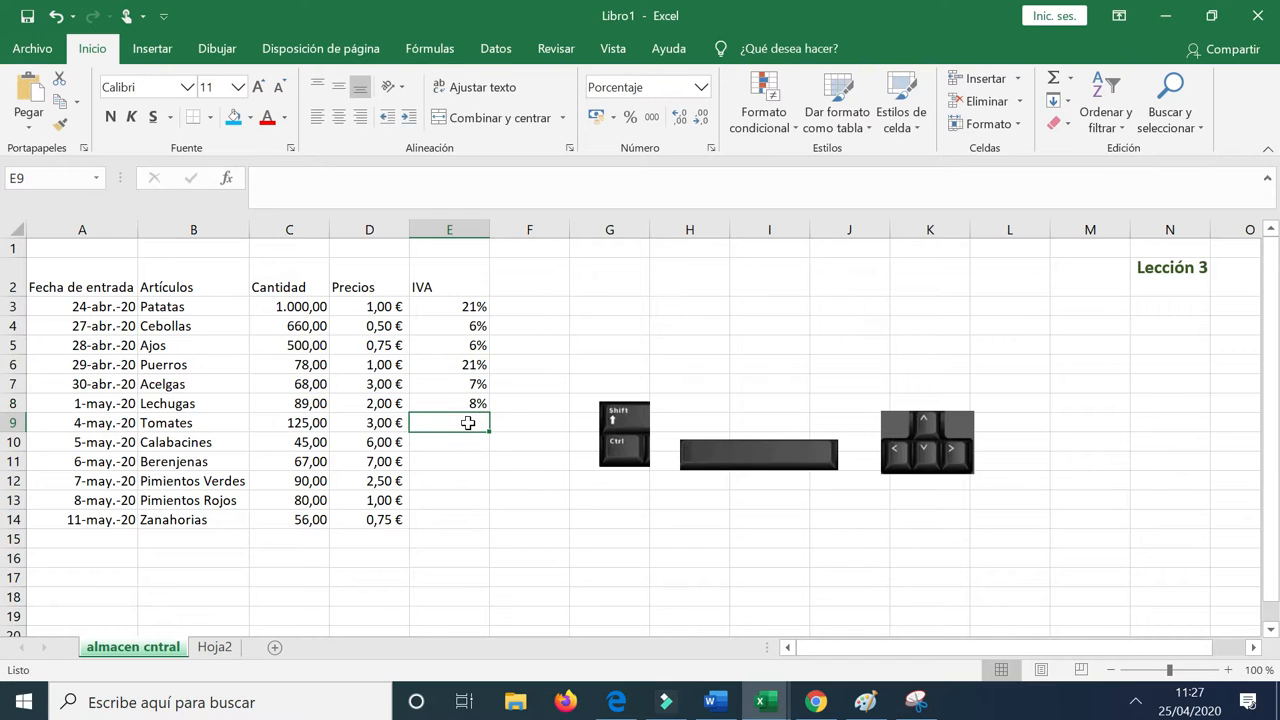
type("9")
left_click(474, 441)
type("21")
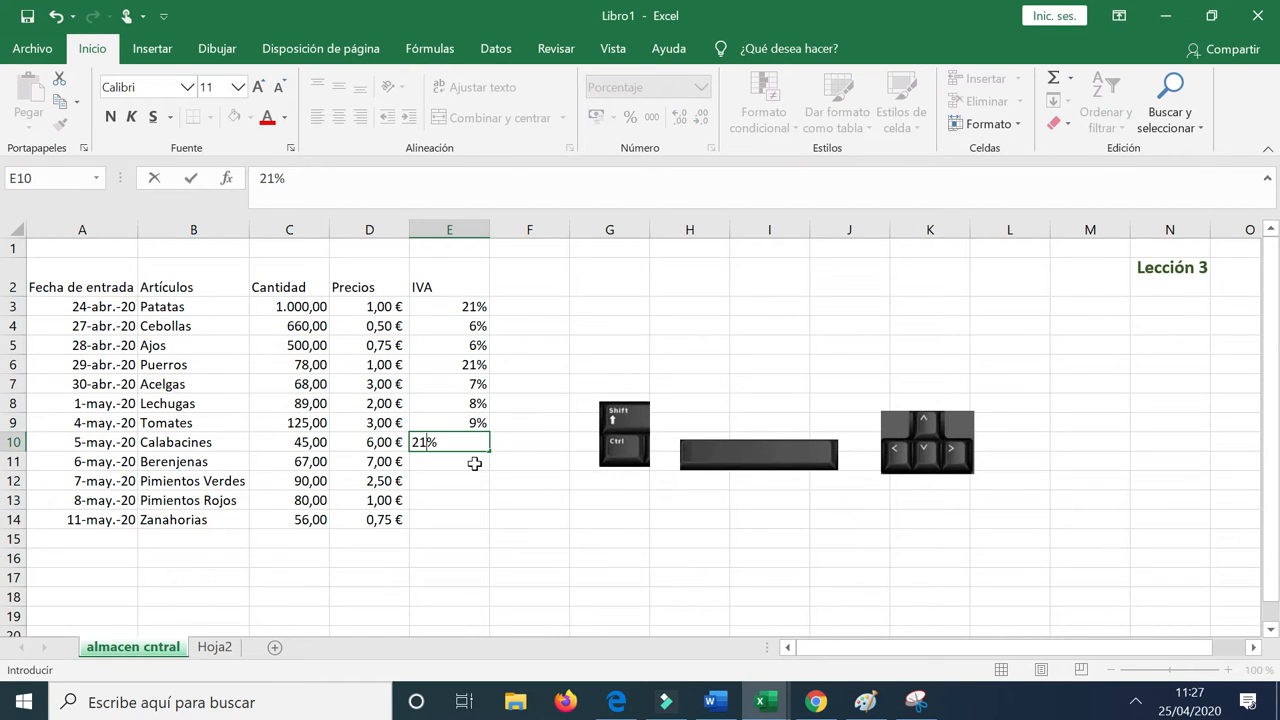
Step: Enter the IVA rates 4% for Berenjenas, 5% for Pimientos Verdes, 7% for Pimientos Rojos and 21% for Zanahorias
left_click(474, 461)
type("4")
left_click(477, 478)
type("5")
left_click(477, 504)
type("7")
left_click(472, 521)
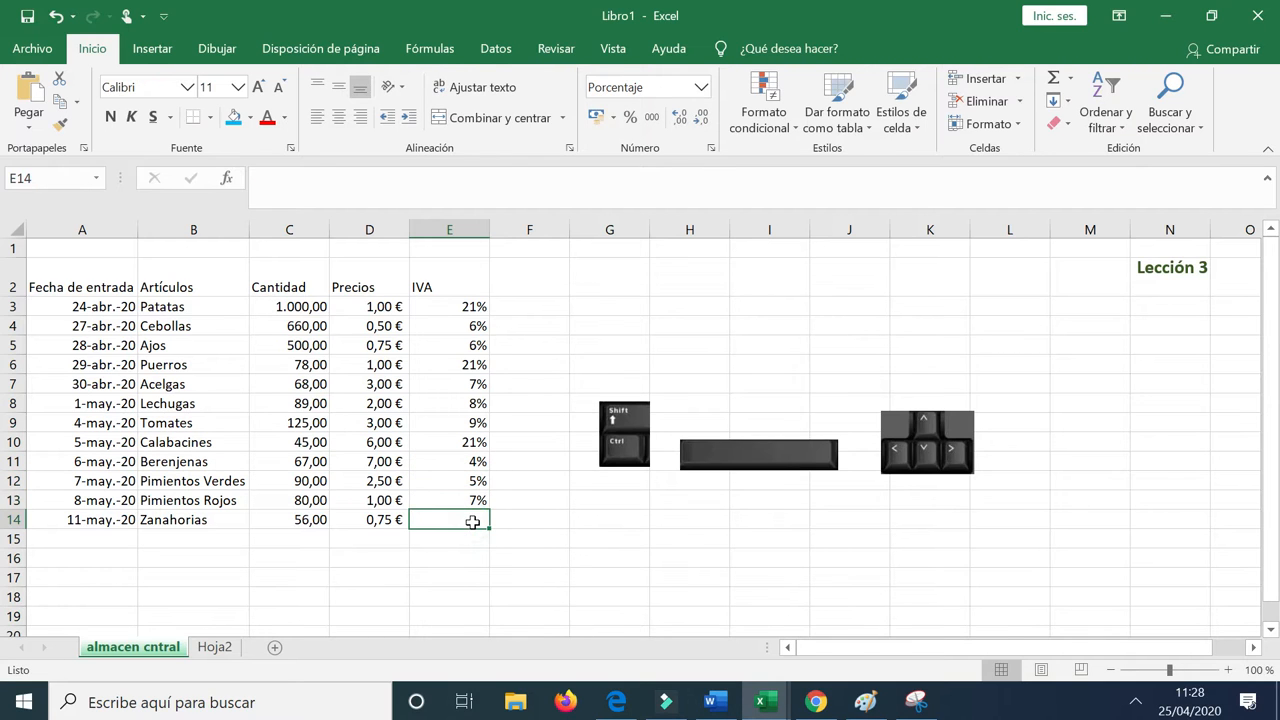
type("21")
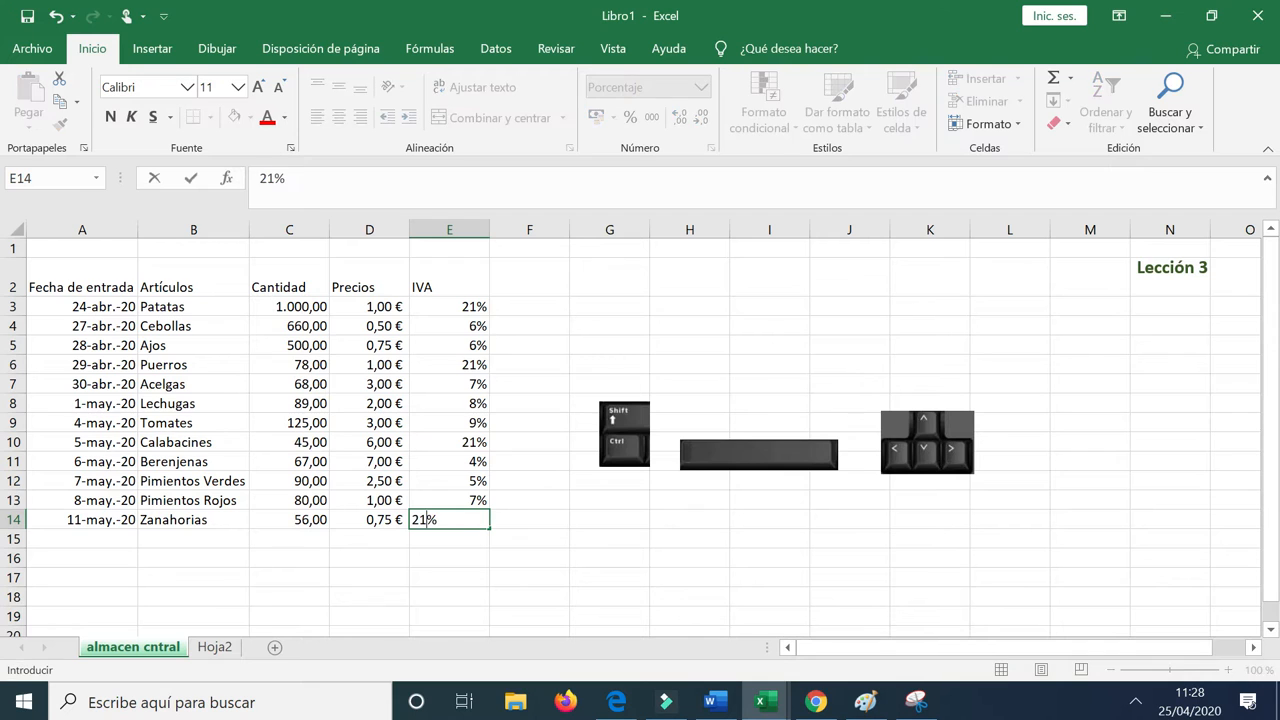
left_click(458, 543)
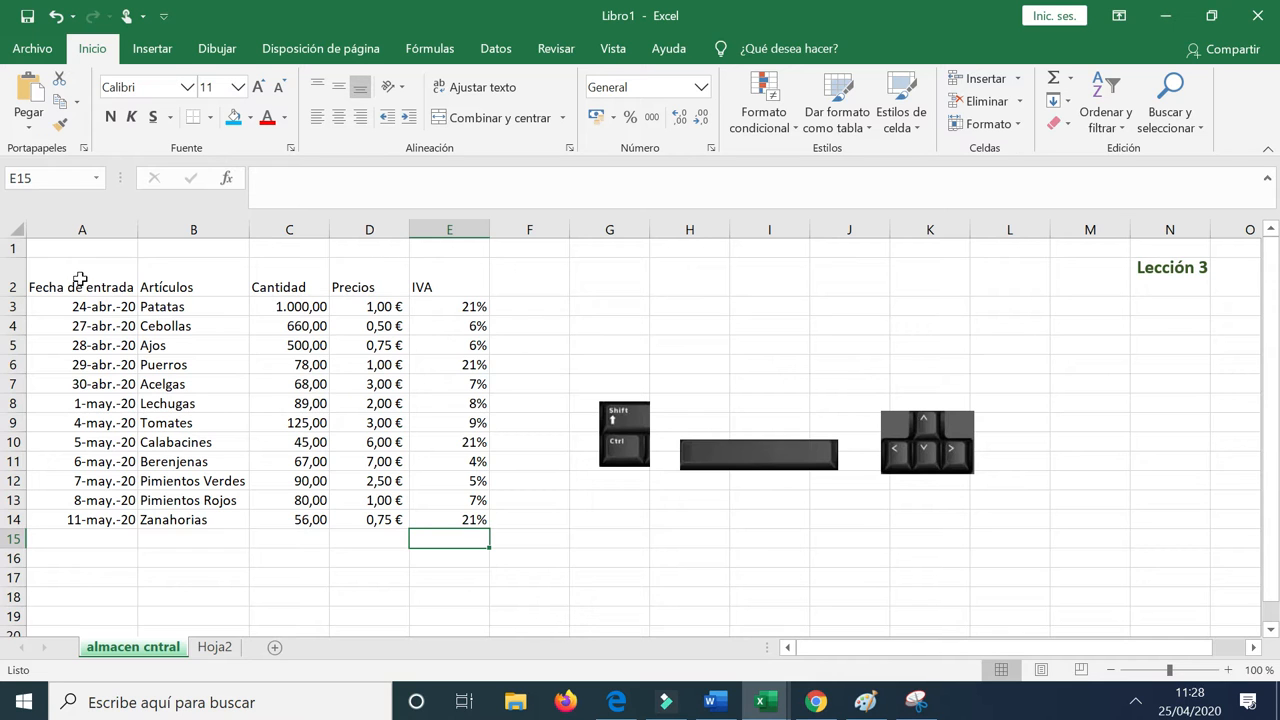
Step: Select the header row A2:E2 and extend the selection down to row 14
left_click_drag(63, 277, 87, 289)
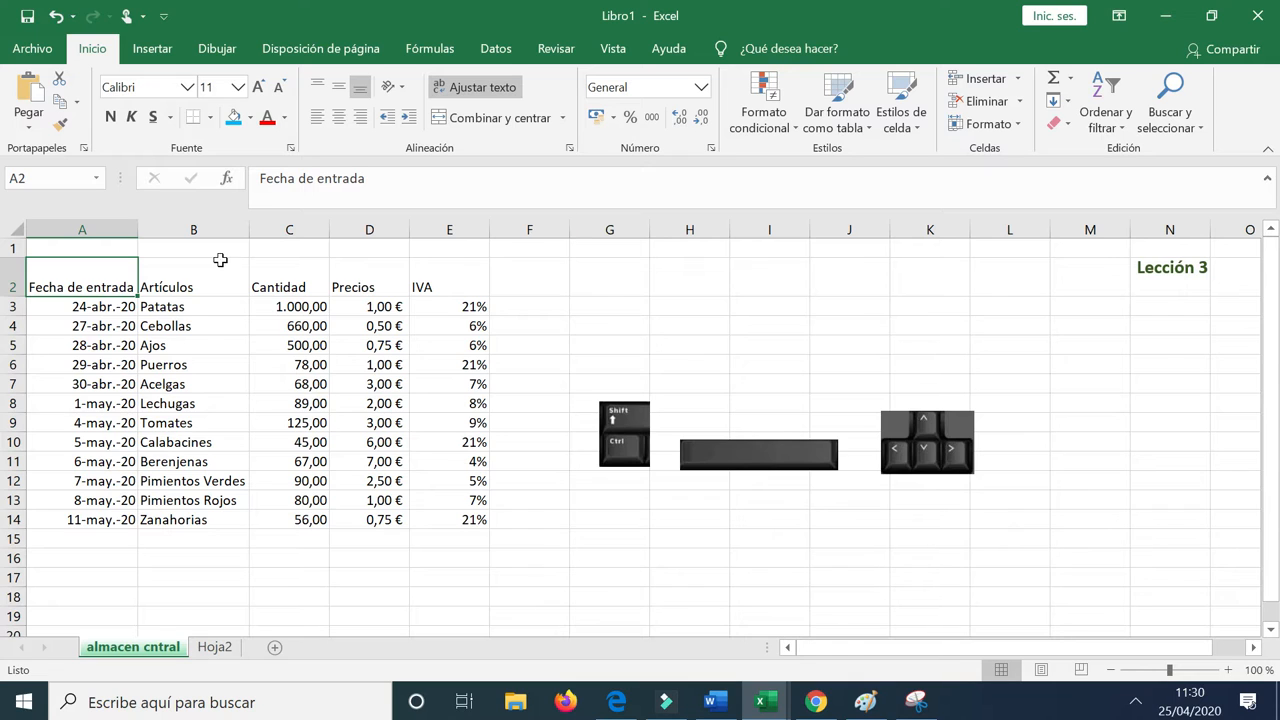
left_click(486, 286, "shift")
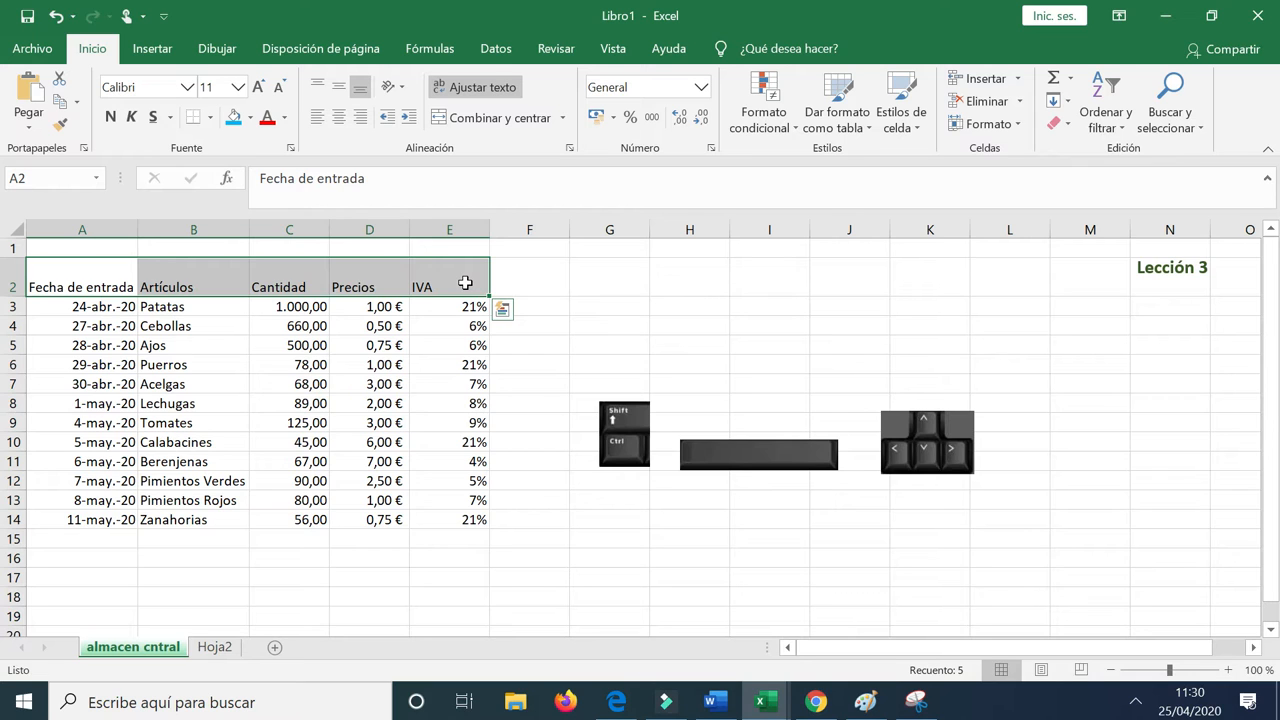
key("ctrl+shift+Down")
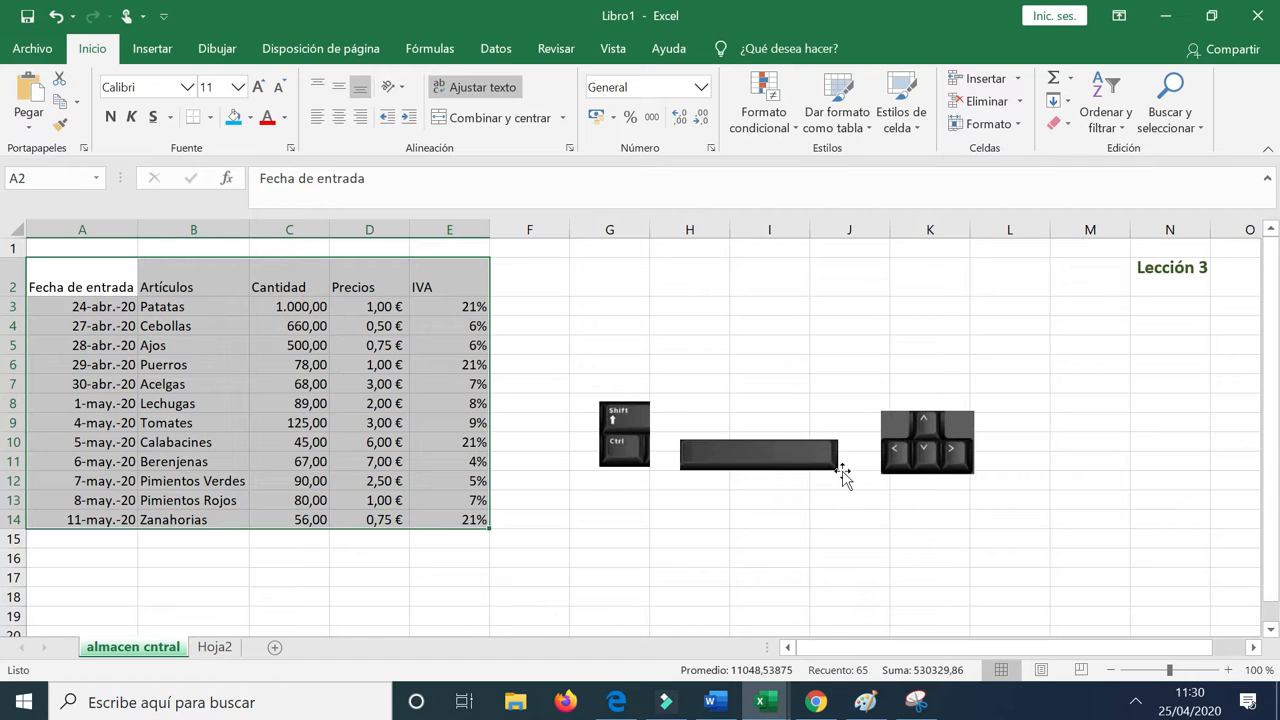
Step: Apply all borders (Todos los bordes) to the whole table, A2:E14
left_click(65, 284)
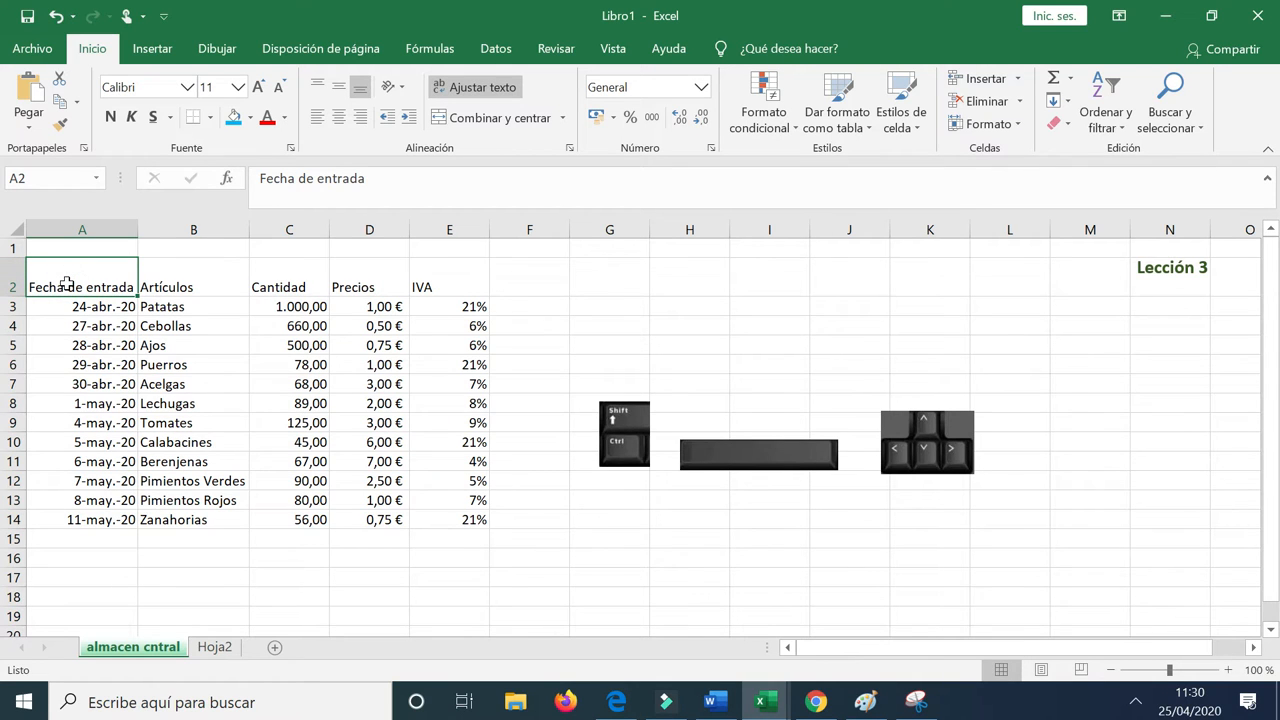
key("ctrl+shift+Right")
key("ctrl+shift+Down")
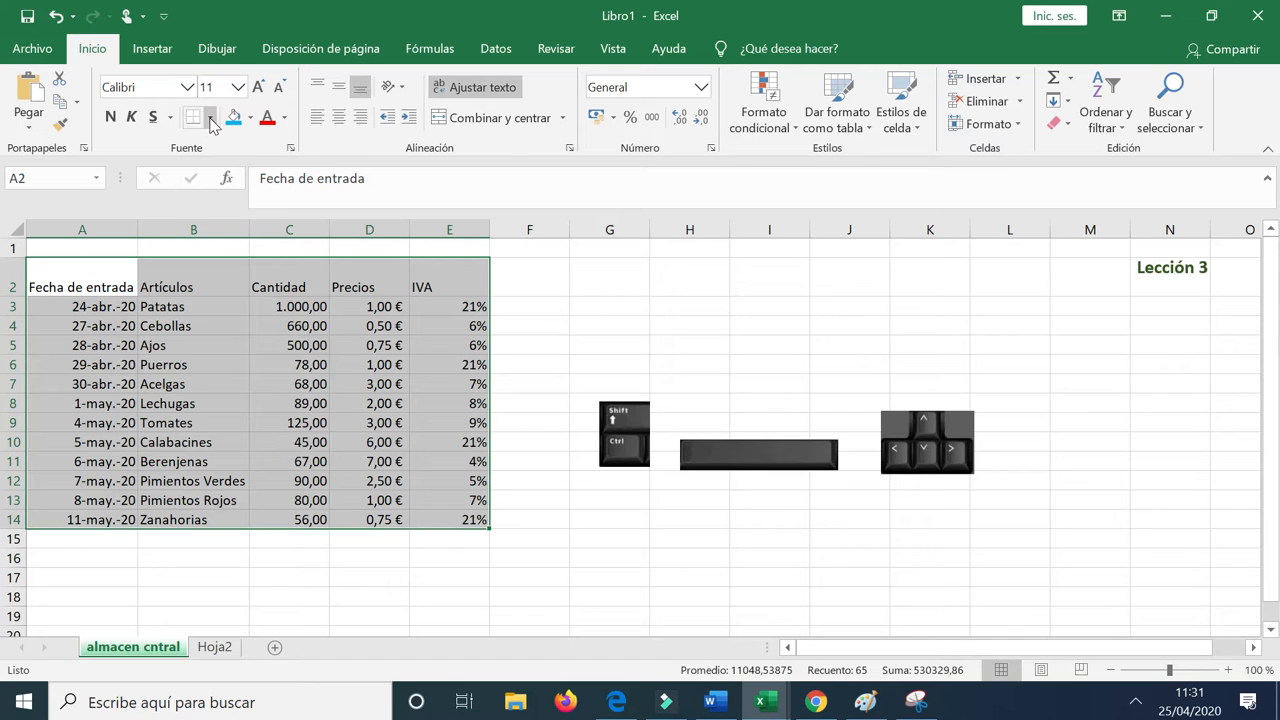
left_click(212, 120)
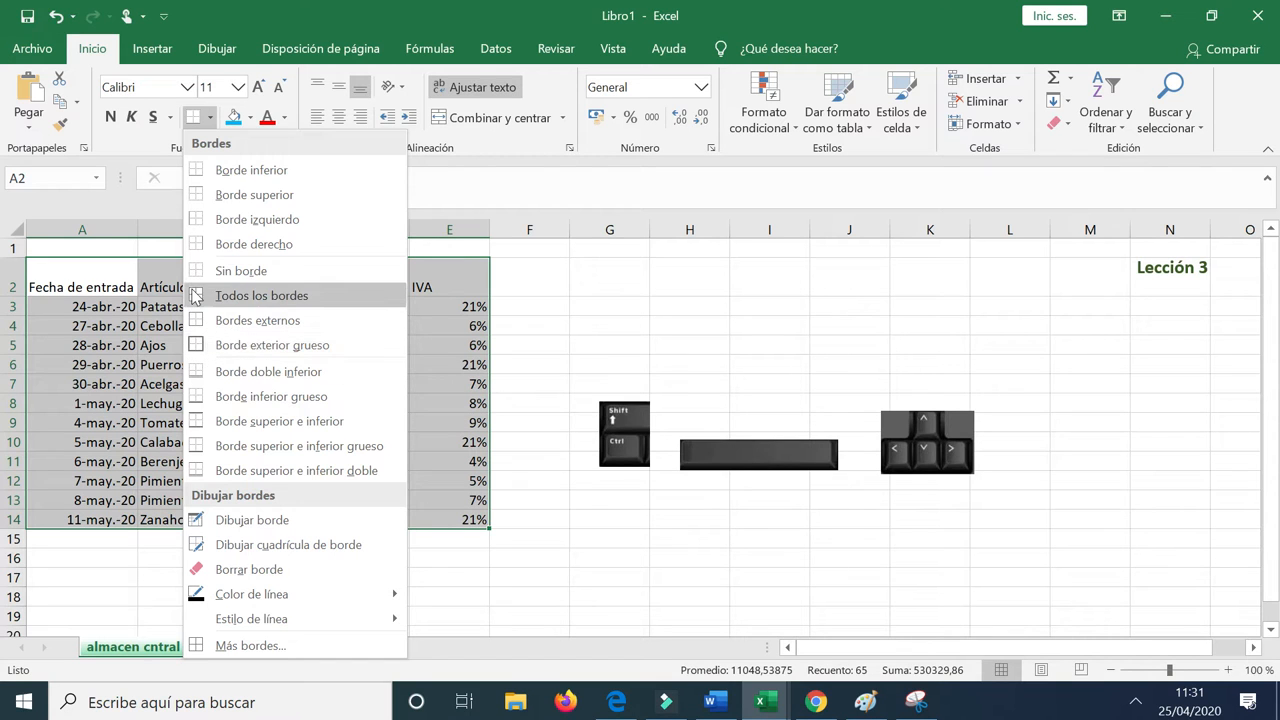
left_click(289, 297)
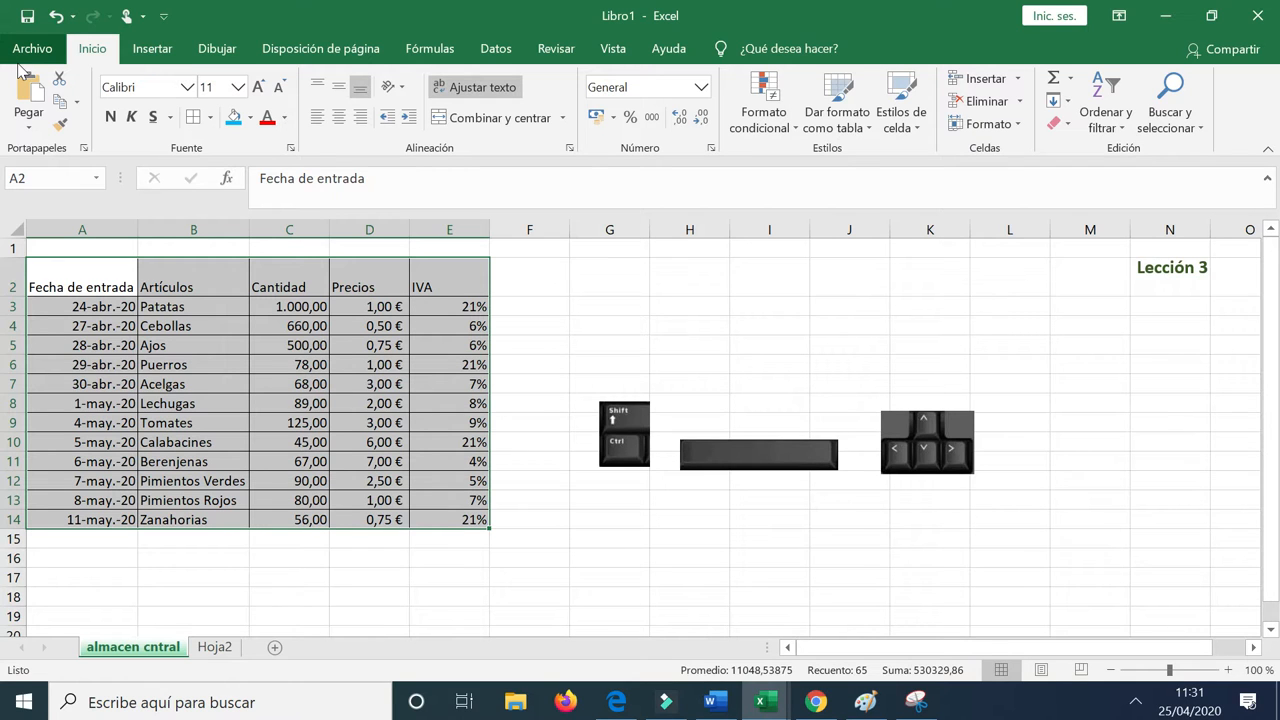
Step: Fill the header row A2:E2 with the standard light blue and make its text bold
left_click(64, 277)
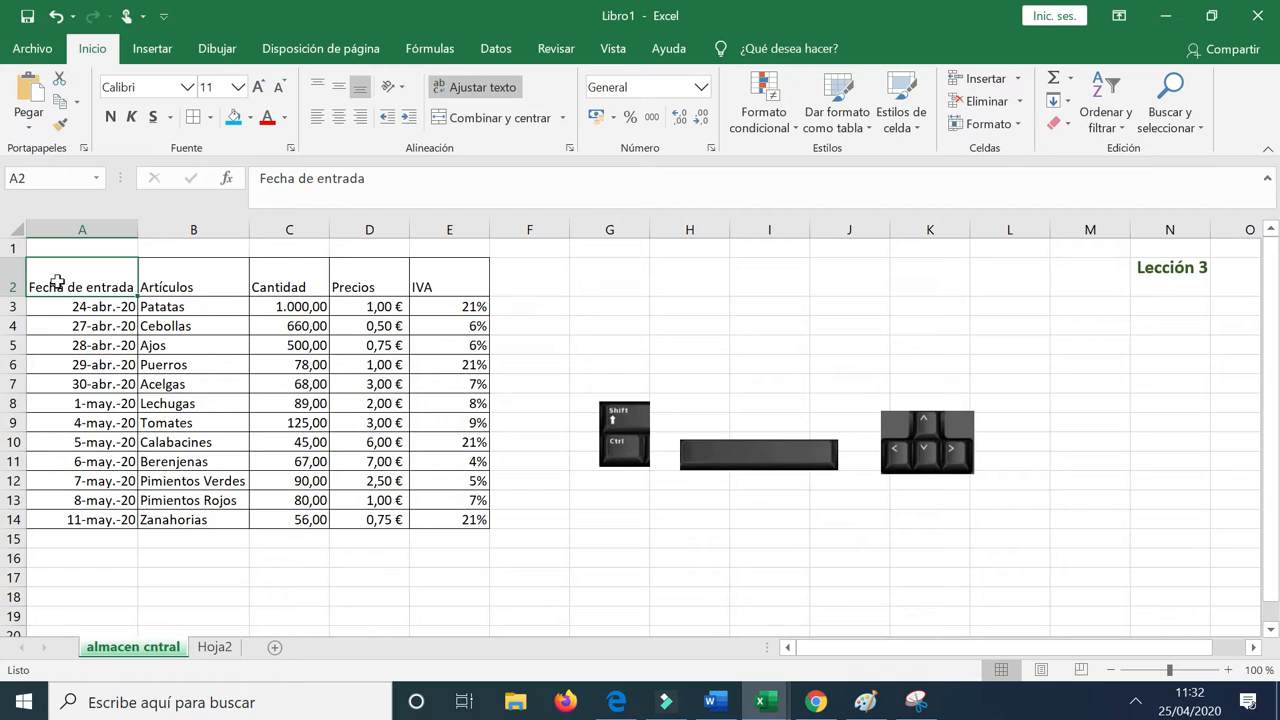
key("ctrl+shift+Right")
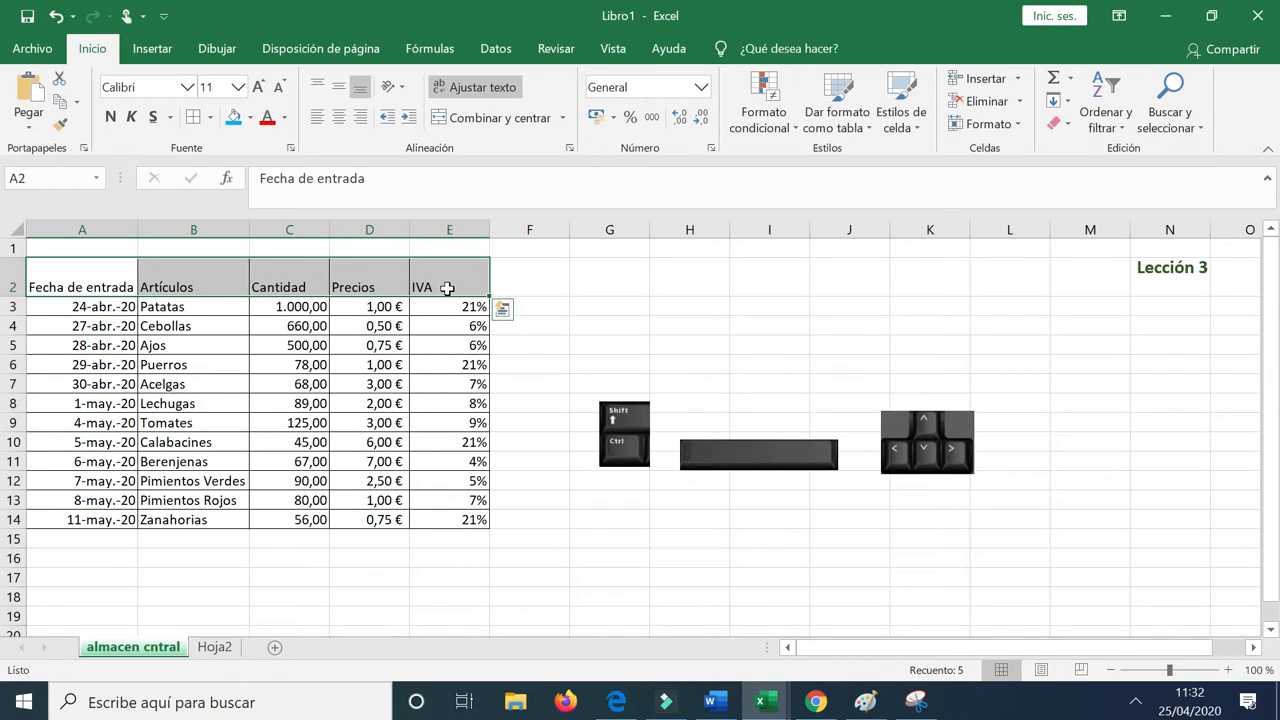
left_click(250, 118)
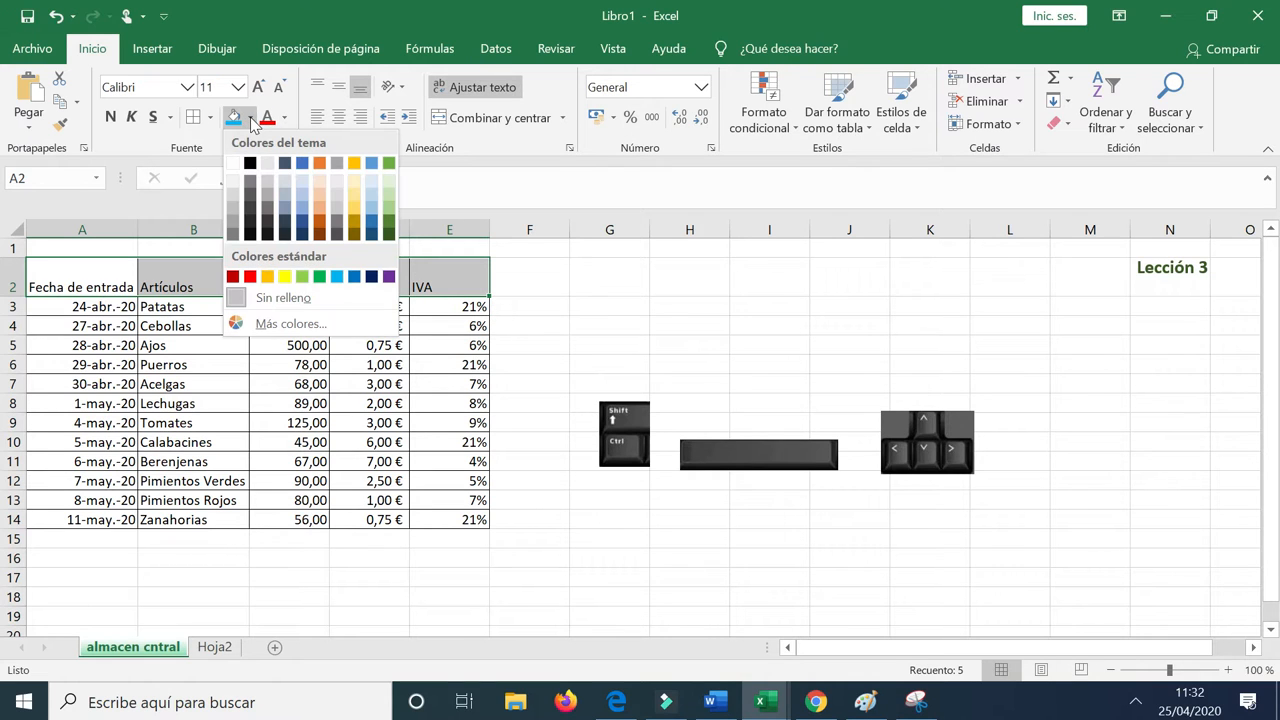
left_click(337, 277)
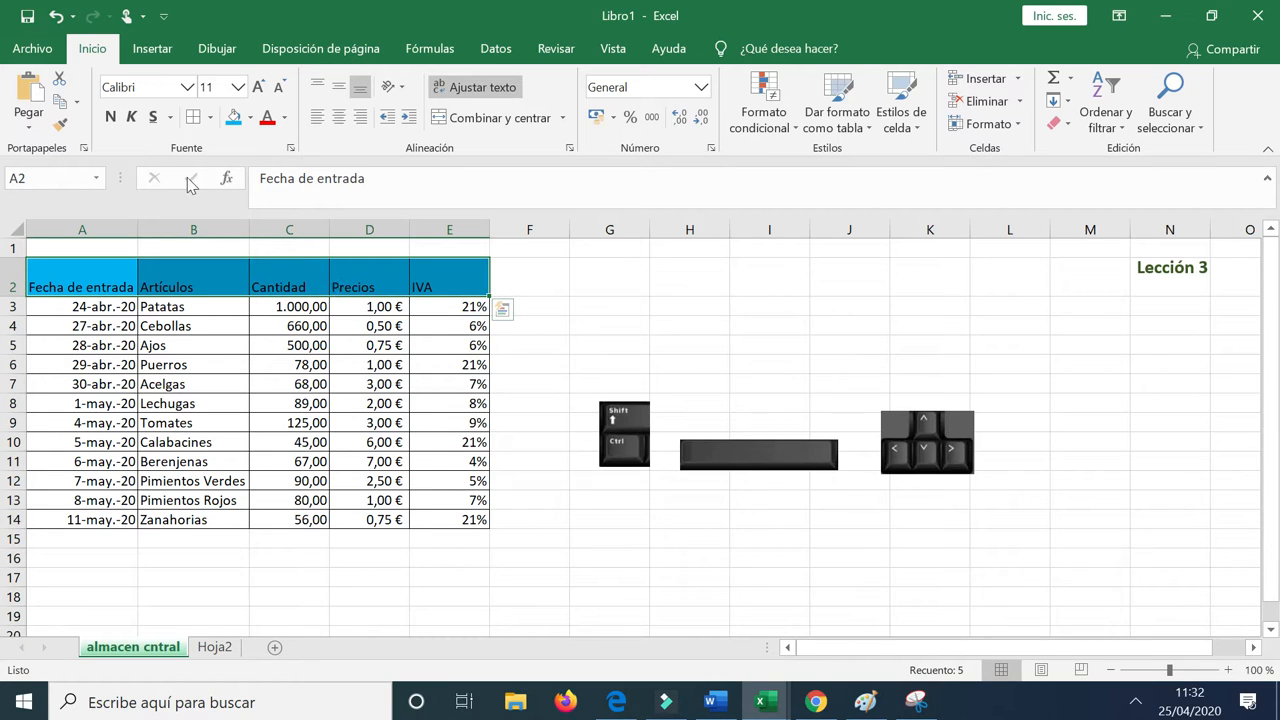
left_click(111, 119)
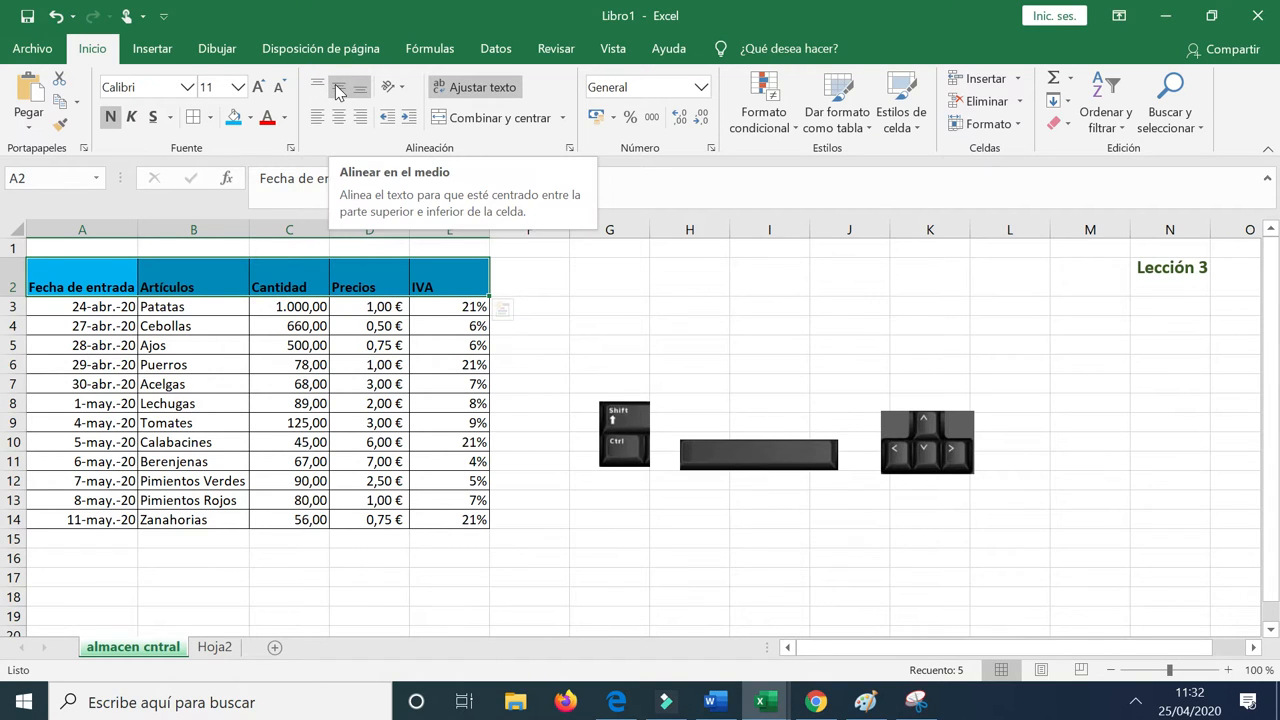
Step: Align the header row text vertically in the middle and rotate it to an ascending angle (Ángulo ascendente)
left_click(338, 90)
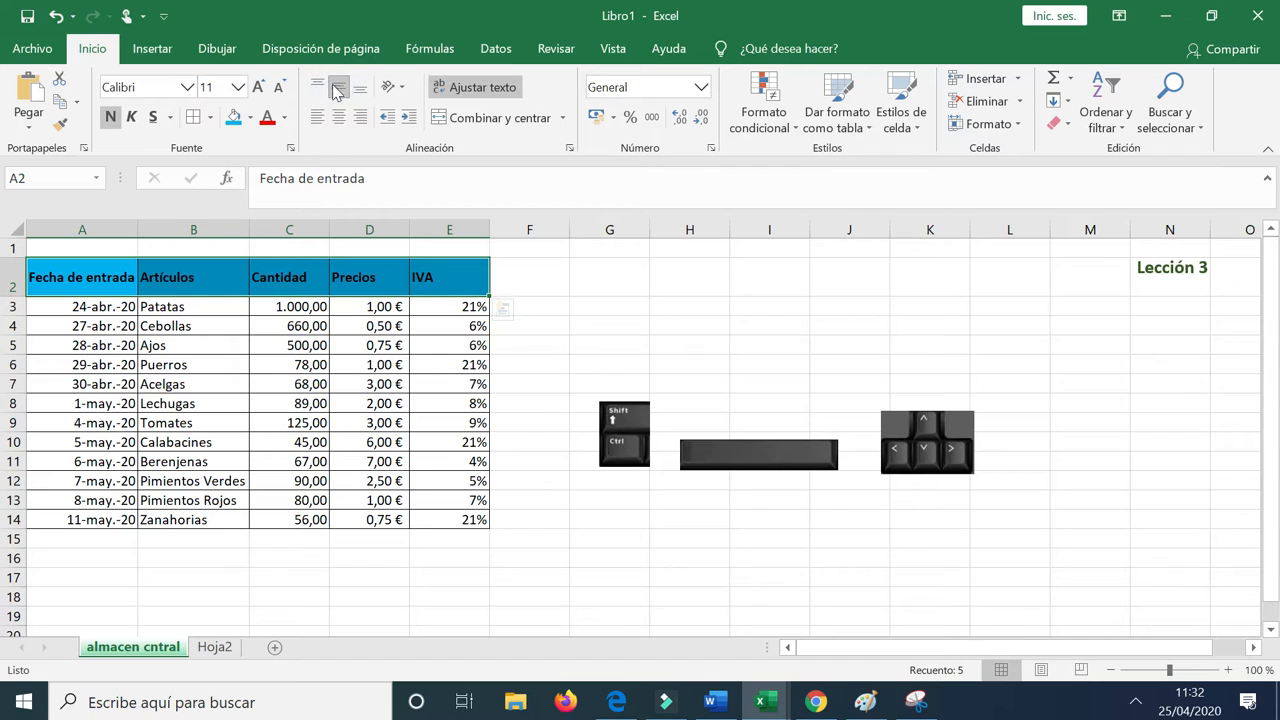
left_click(400, 88)
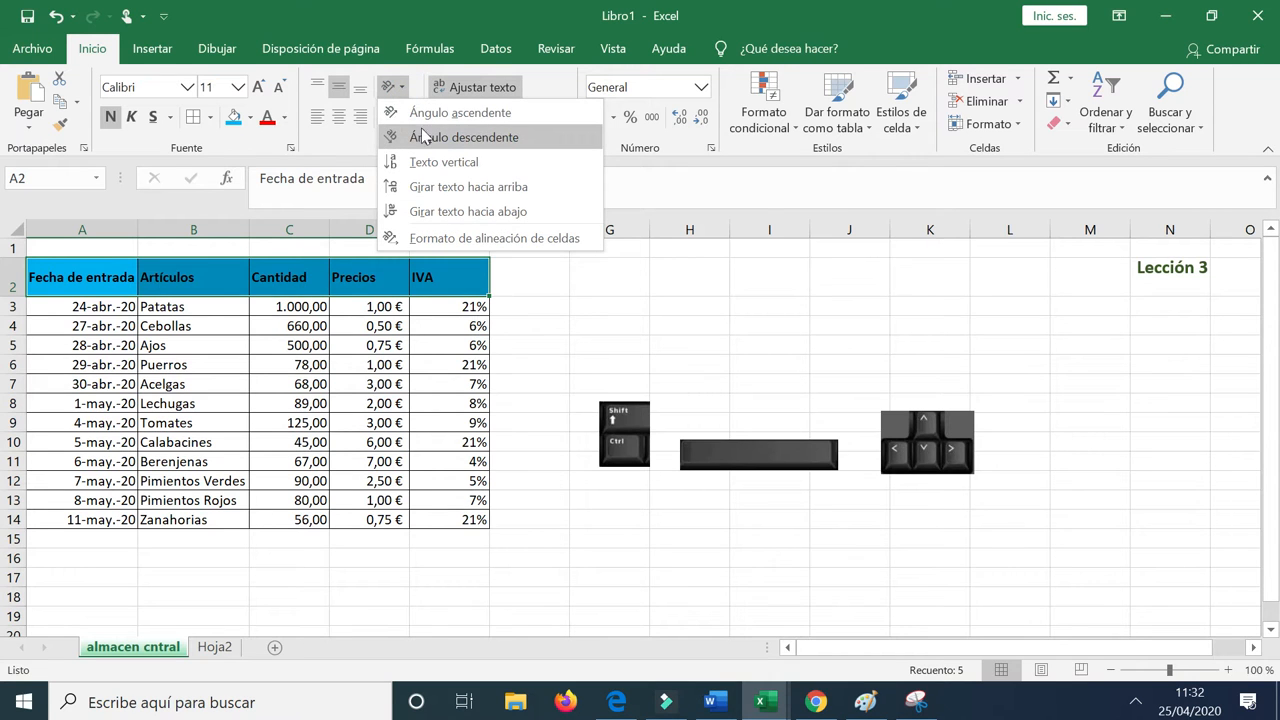
left_click(432, 113)
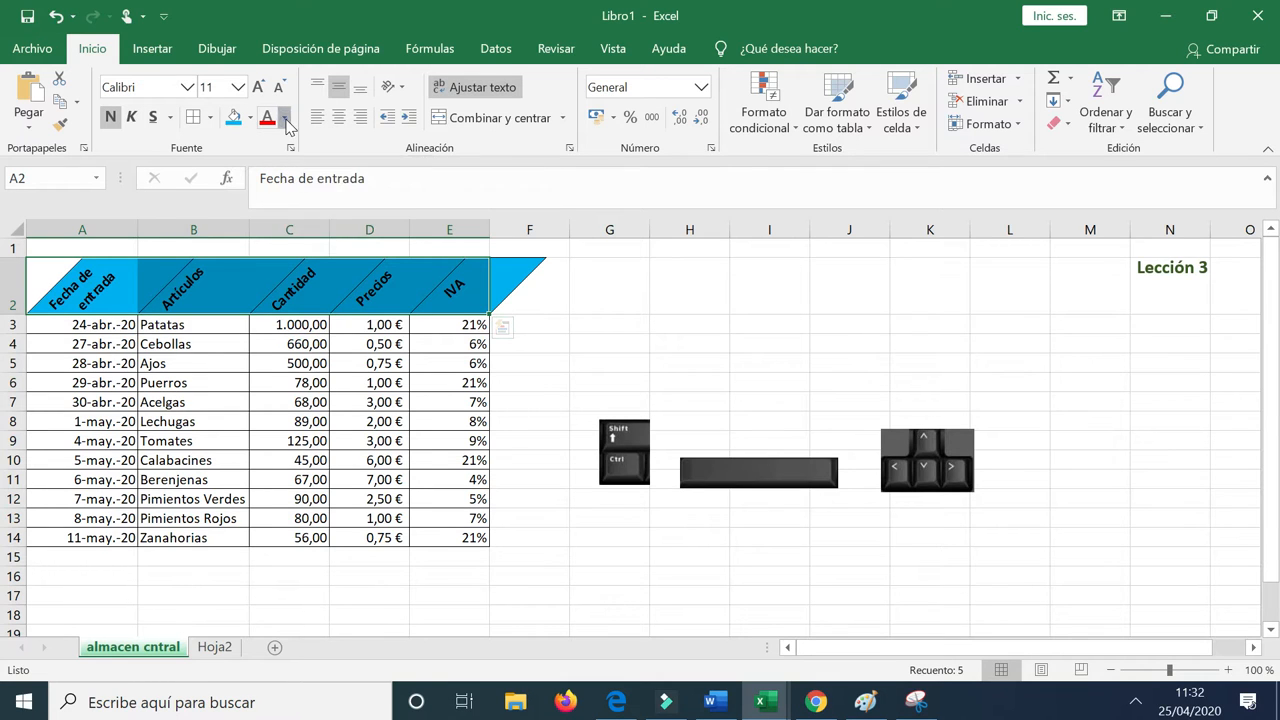
Step: Set the font colour of the header row A2:E2 to standard red
left_click(286, 118)
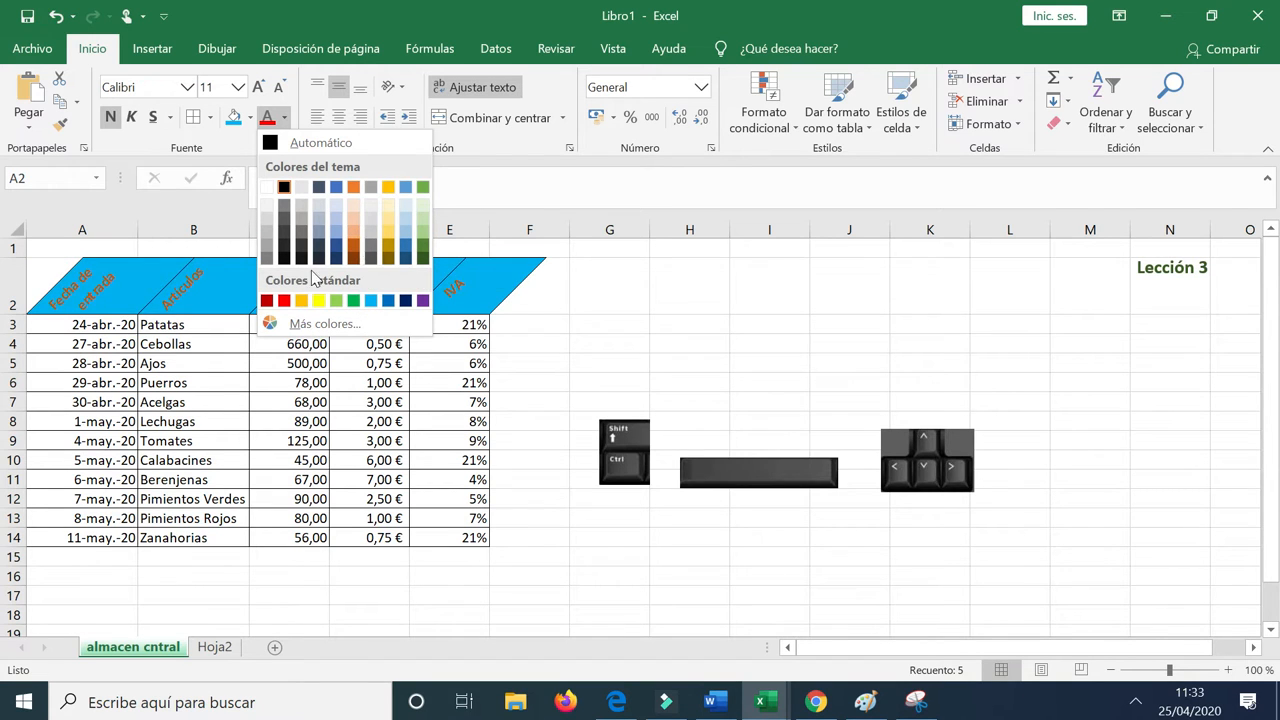
left_click(284, 301)
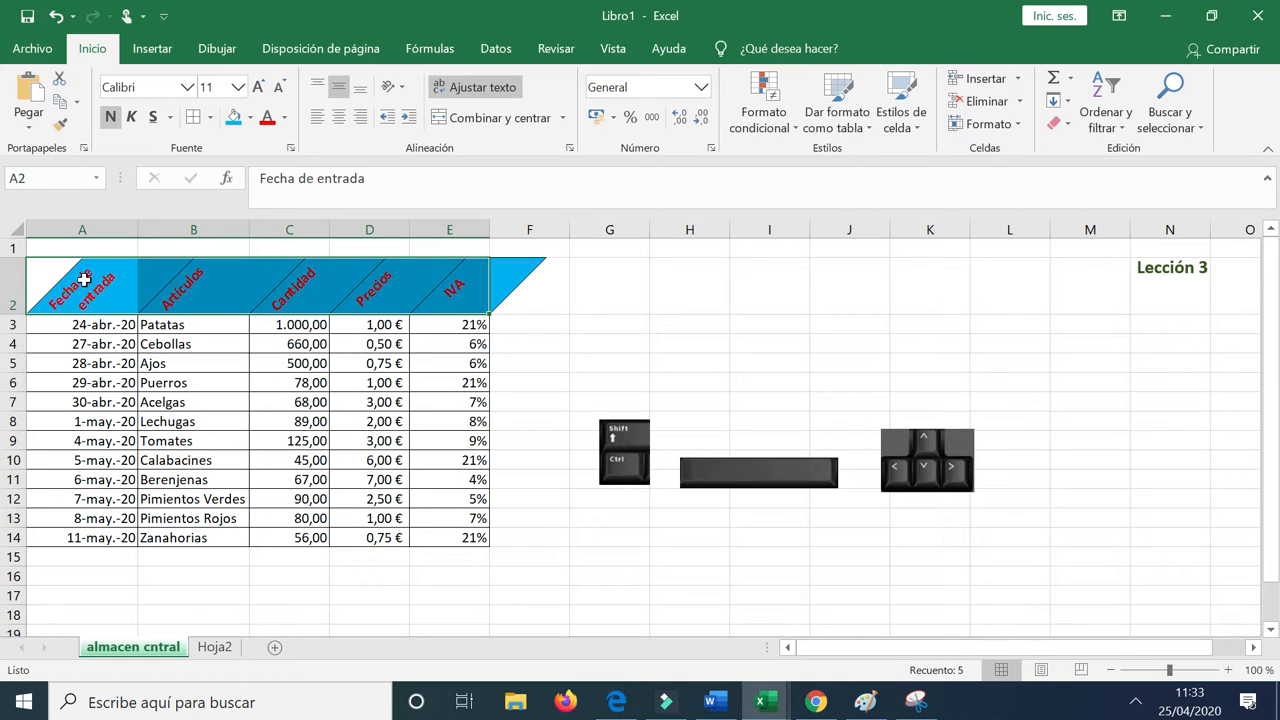
Step: Enter the column heading "IVA precios" in cell F2, beside the IVA heading
left_click(549, 297)
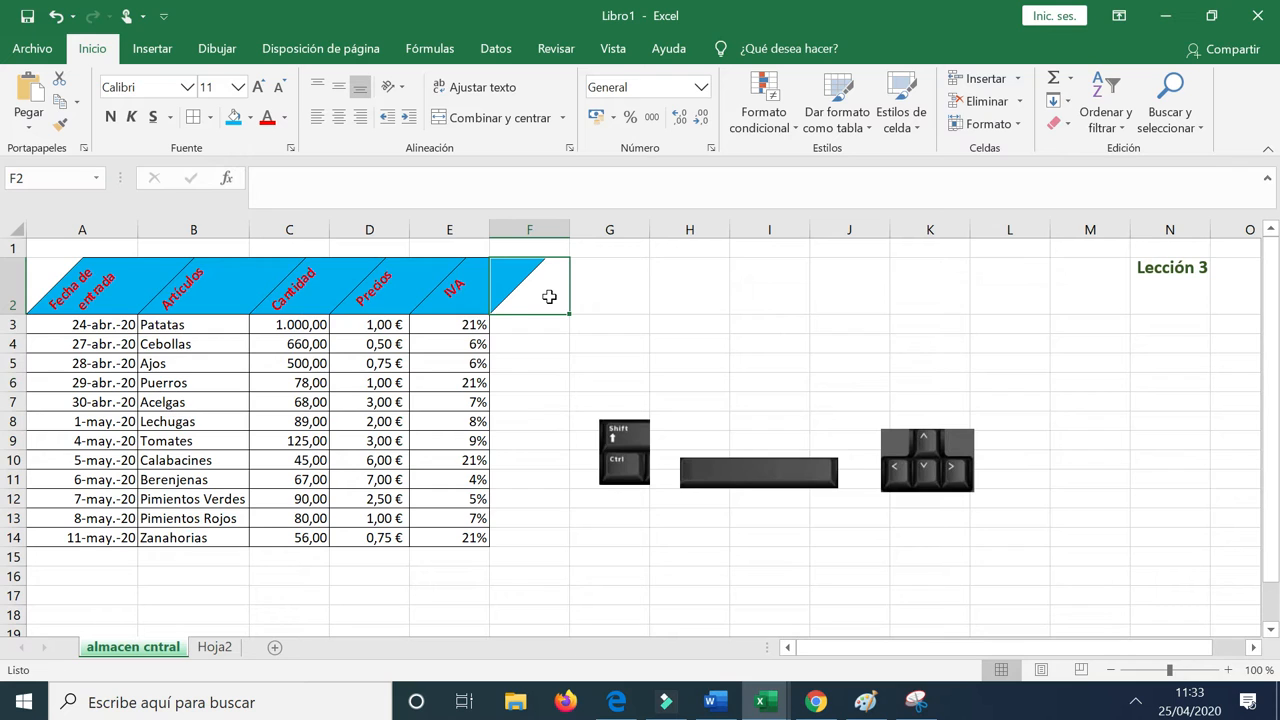
type("i")
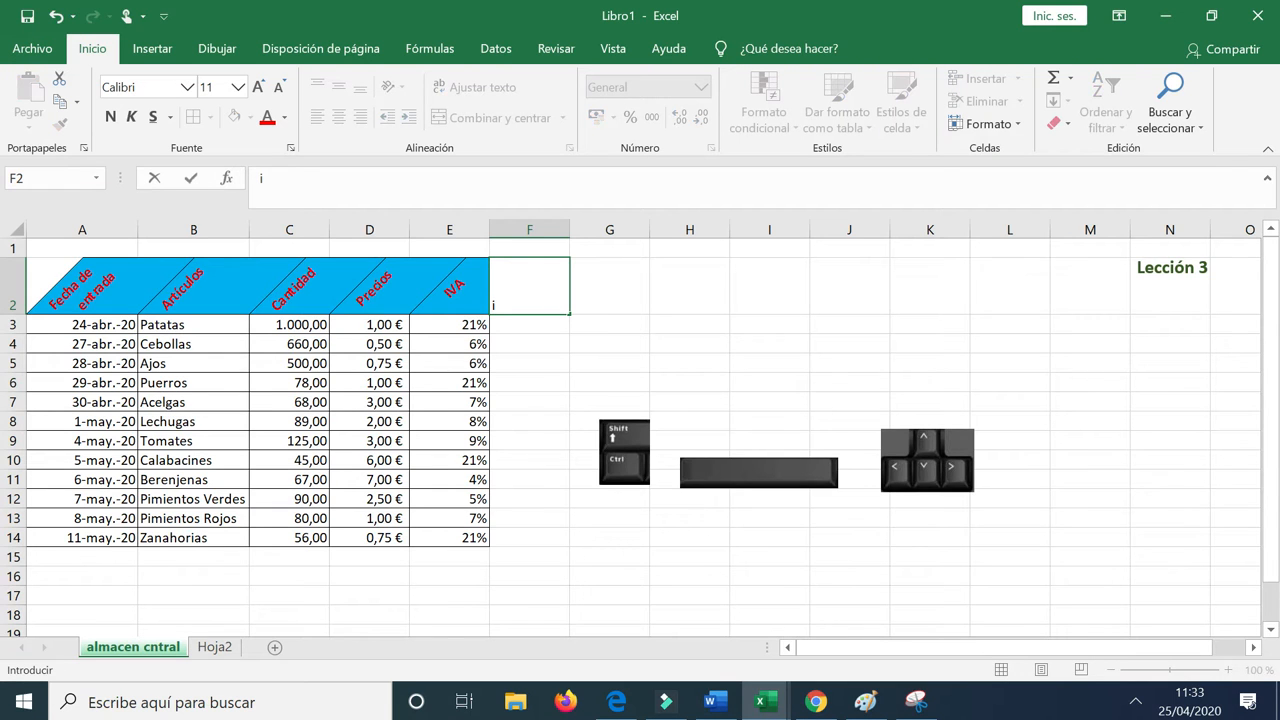
key("BackSpace")
type("IVA precios")
key("Return")
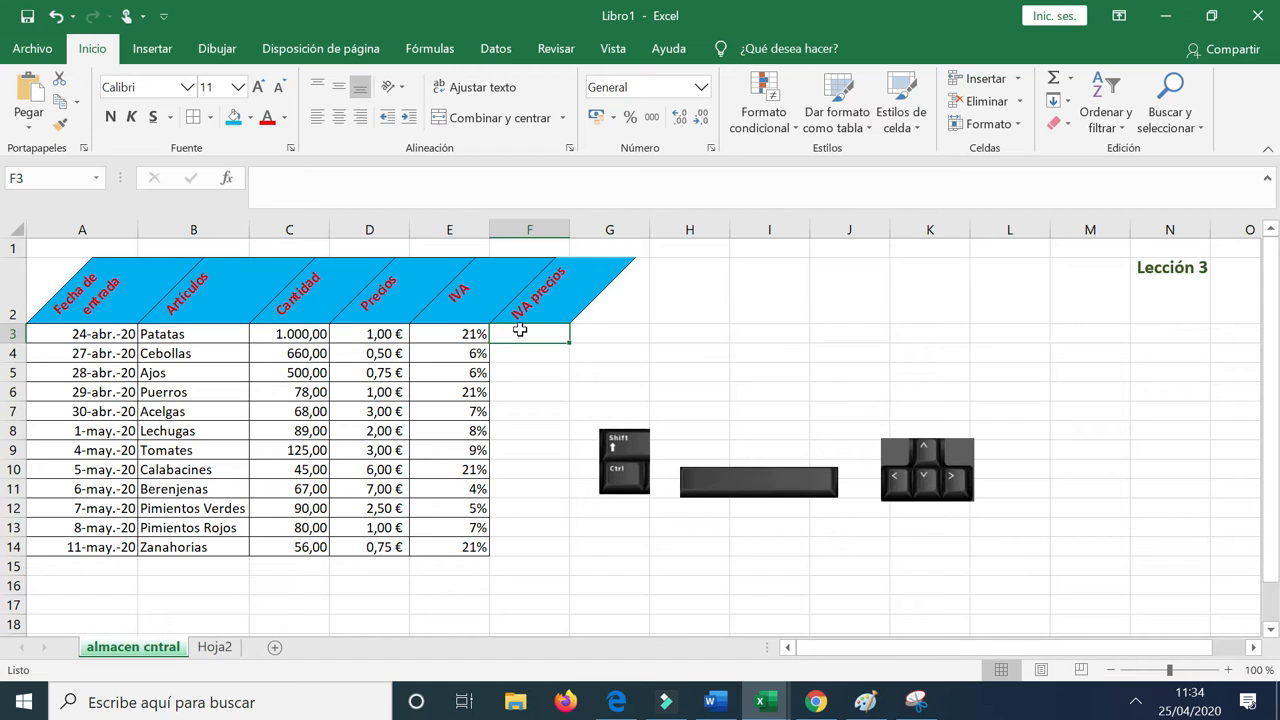
Step: Calculate price times IVA rate in F3 with =D3*E3 and copy the formula down to F14
type("=")
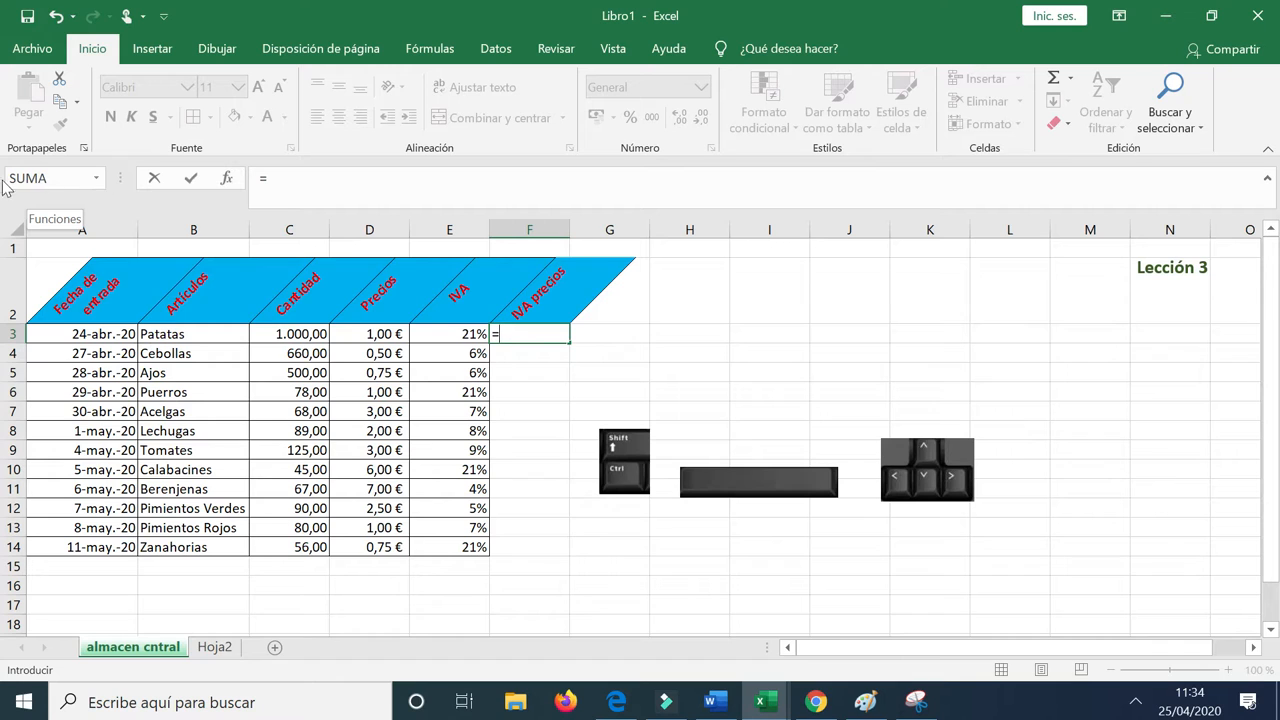
left_click(99, 182)
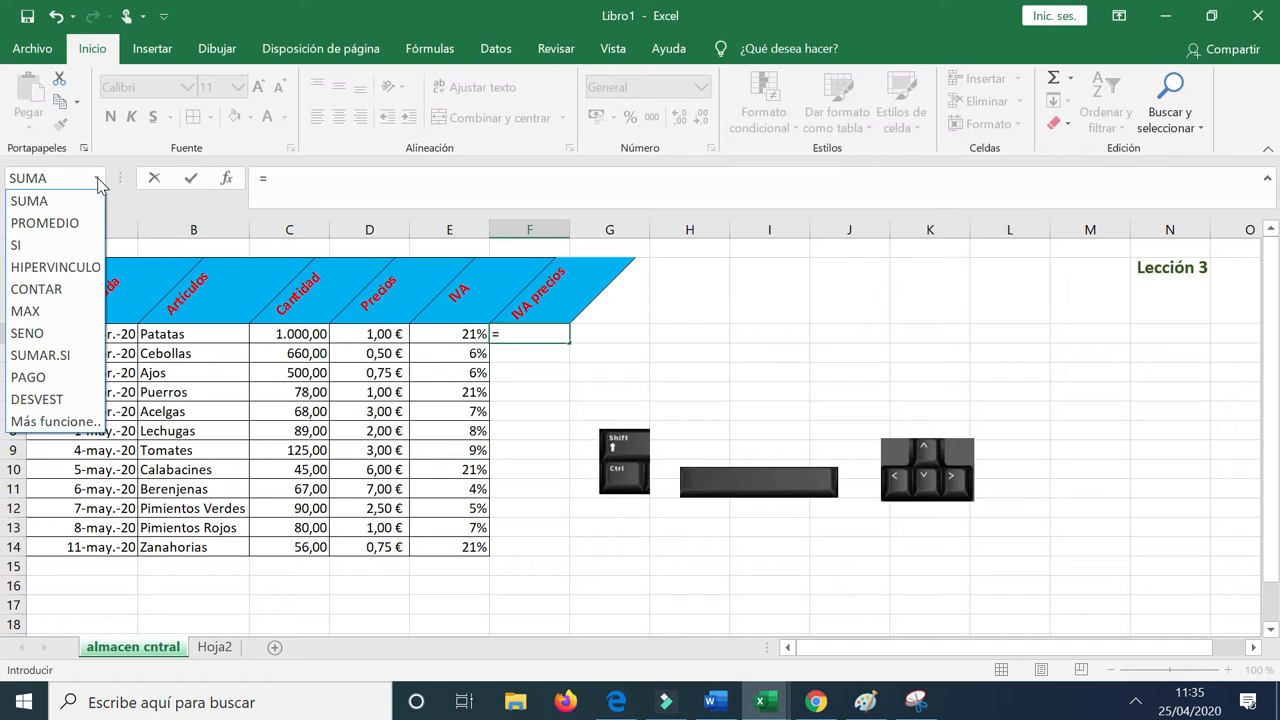
left_click(98, 183)
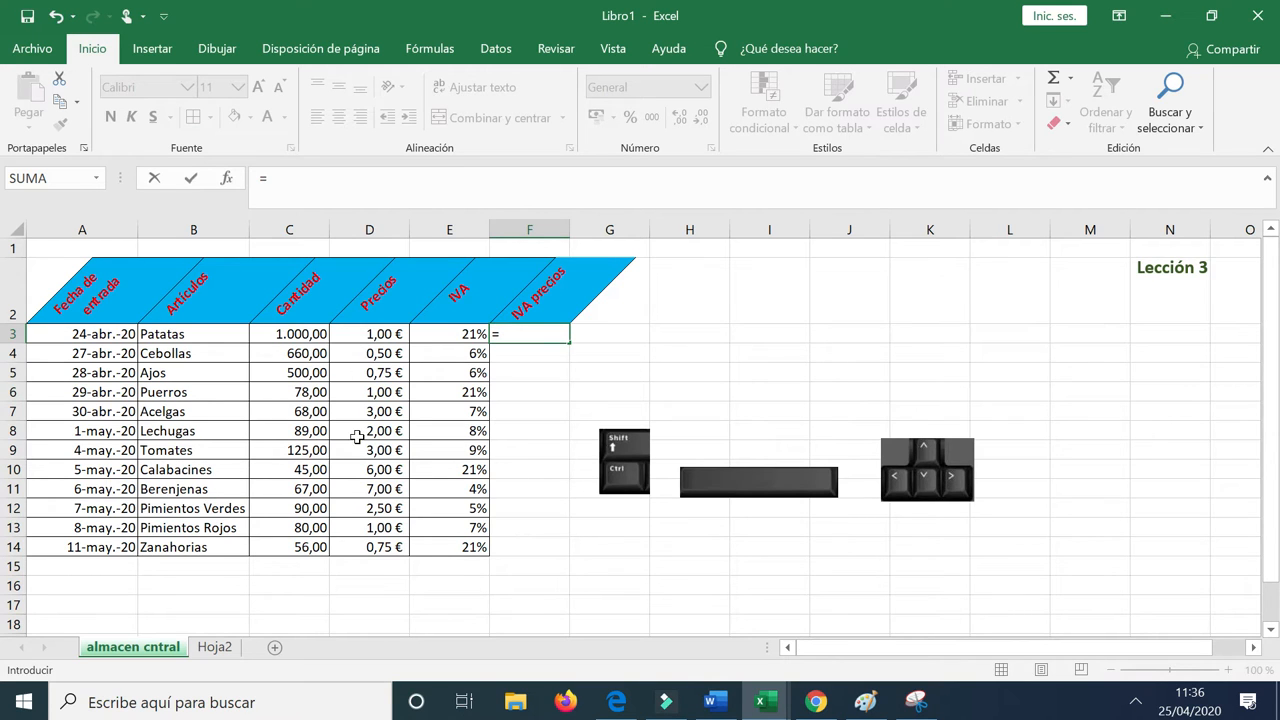
left_click(350, 336)
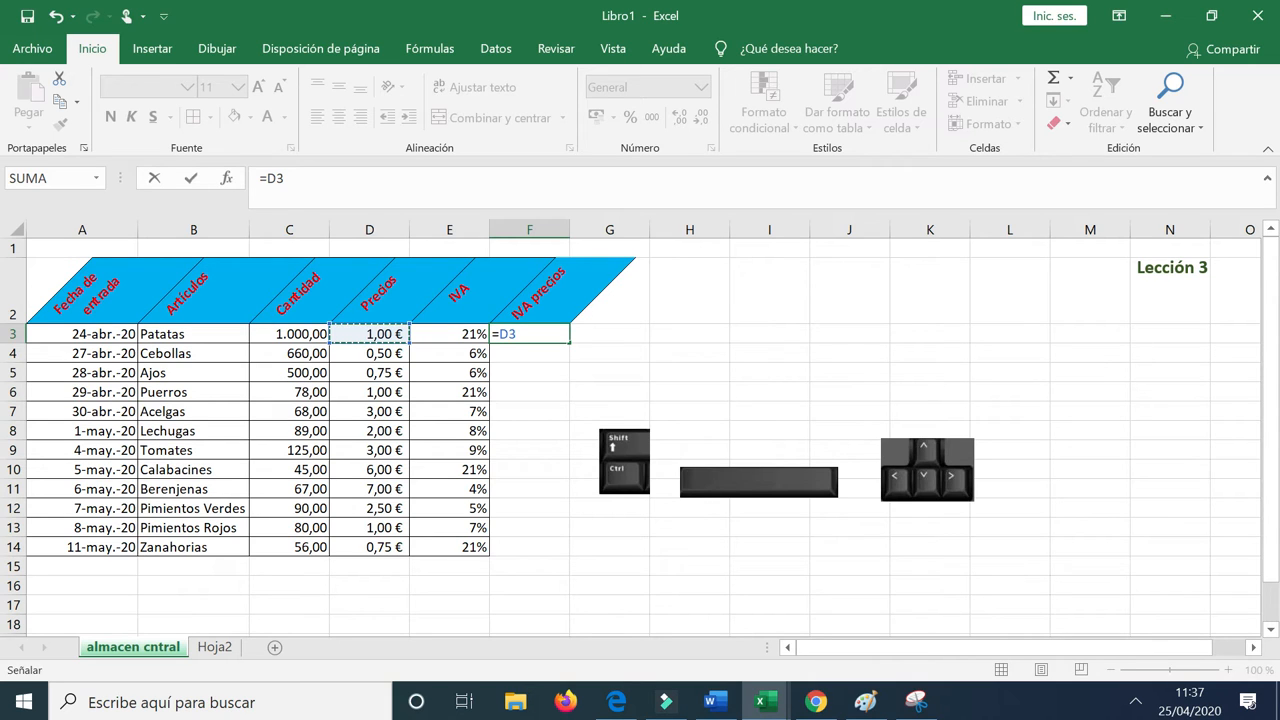
type("*")
left_click(453, 336)
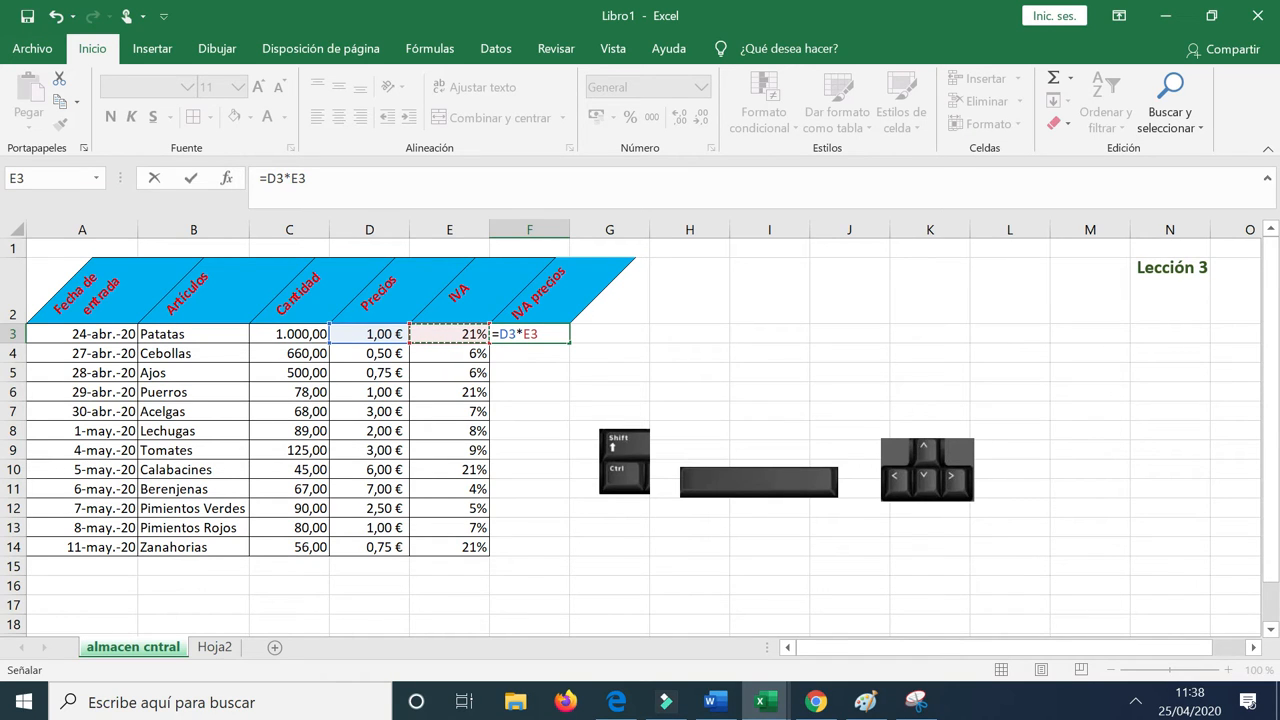
left_click(192, 182)
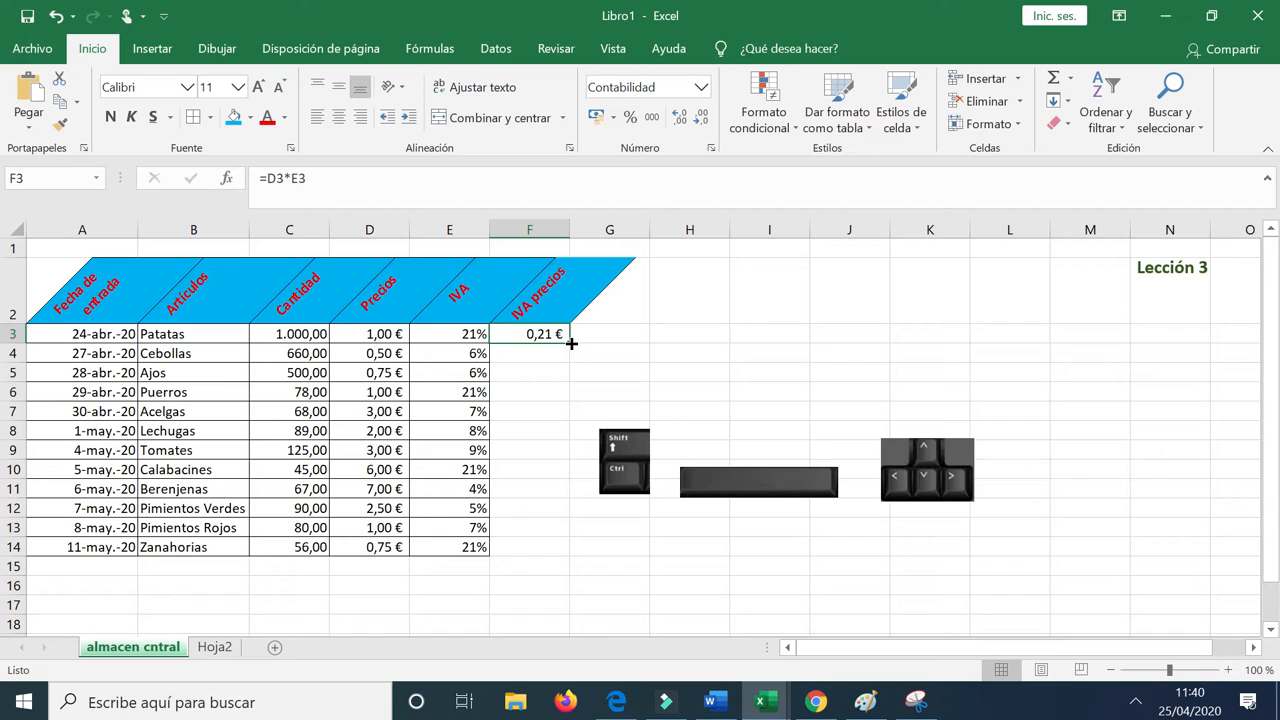
left_click_drag(571, 343, 577, 564)
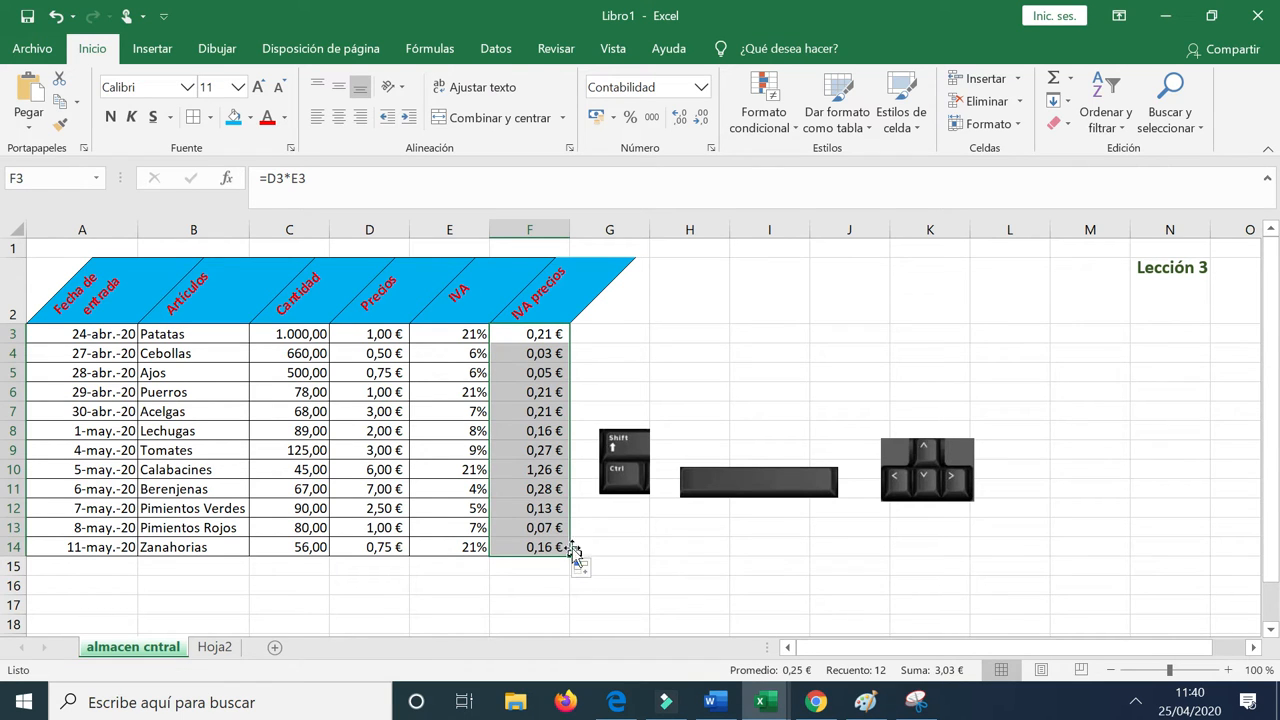
Step: Examine the copied formulas in F3:F7 and F14, and look at the autofill options for the filled column
left_click(522, 334)
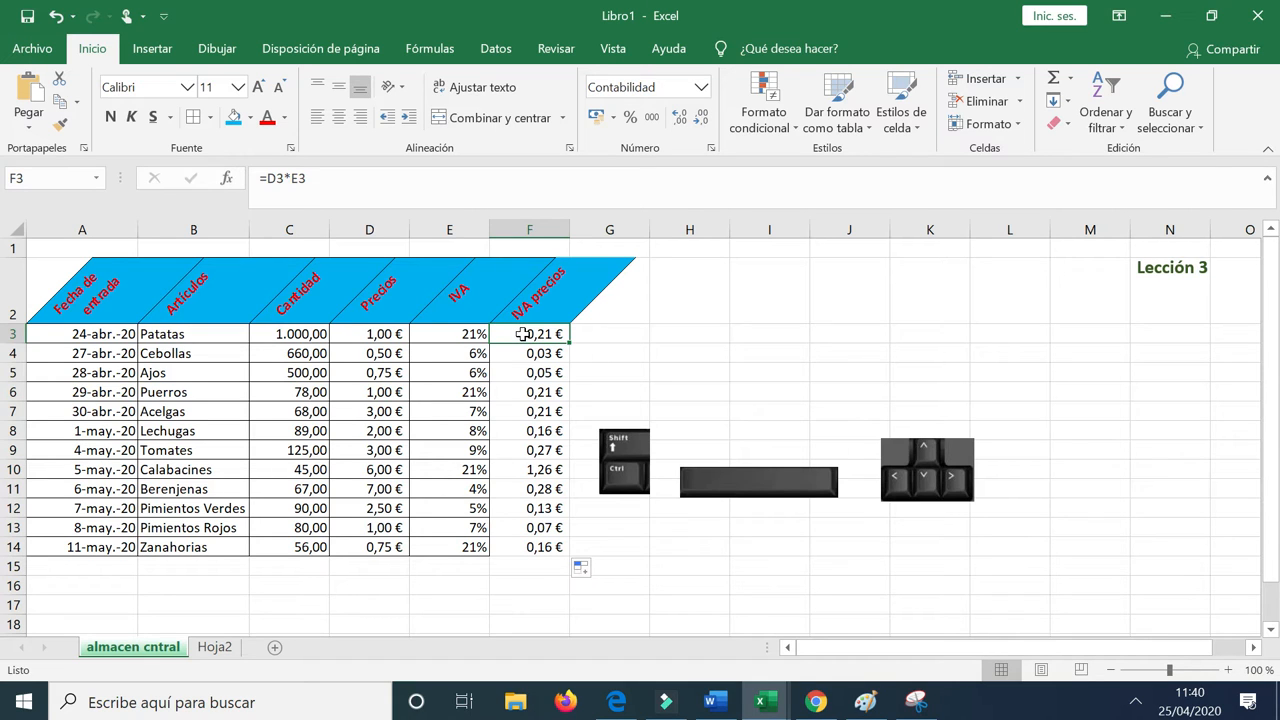
left_click(525, 355)
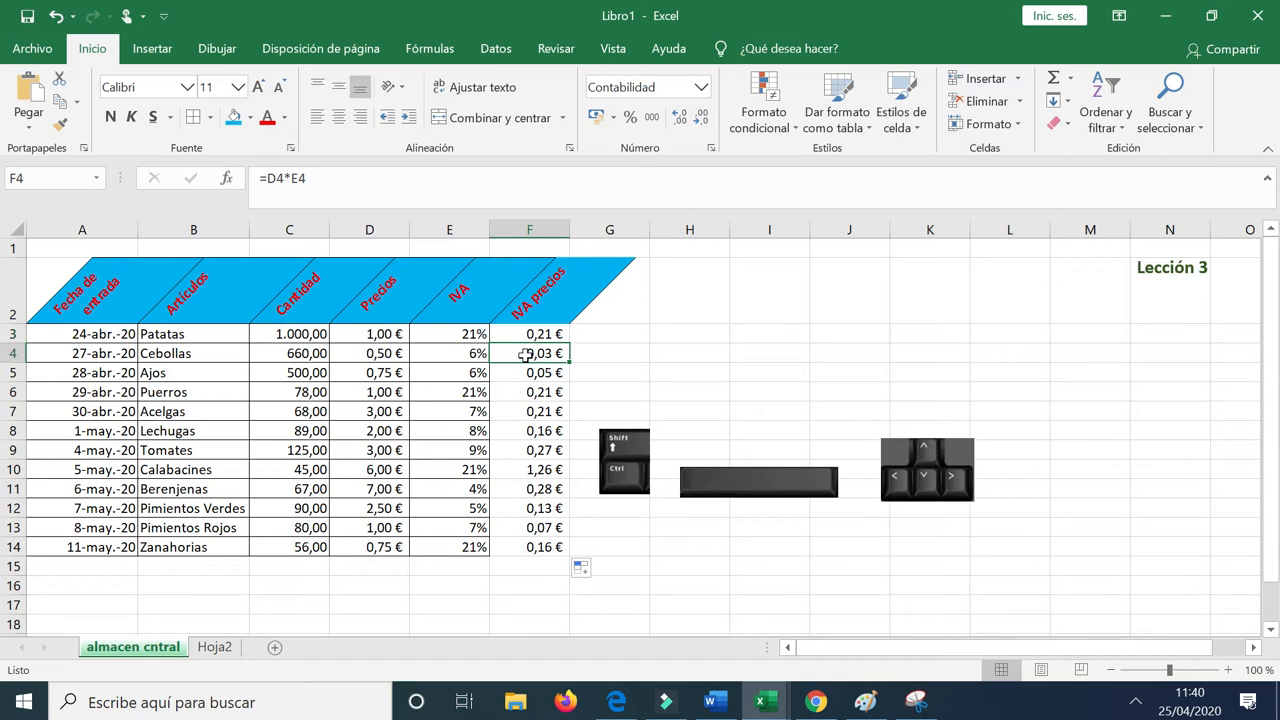
left_click(529, 372)
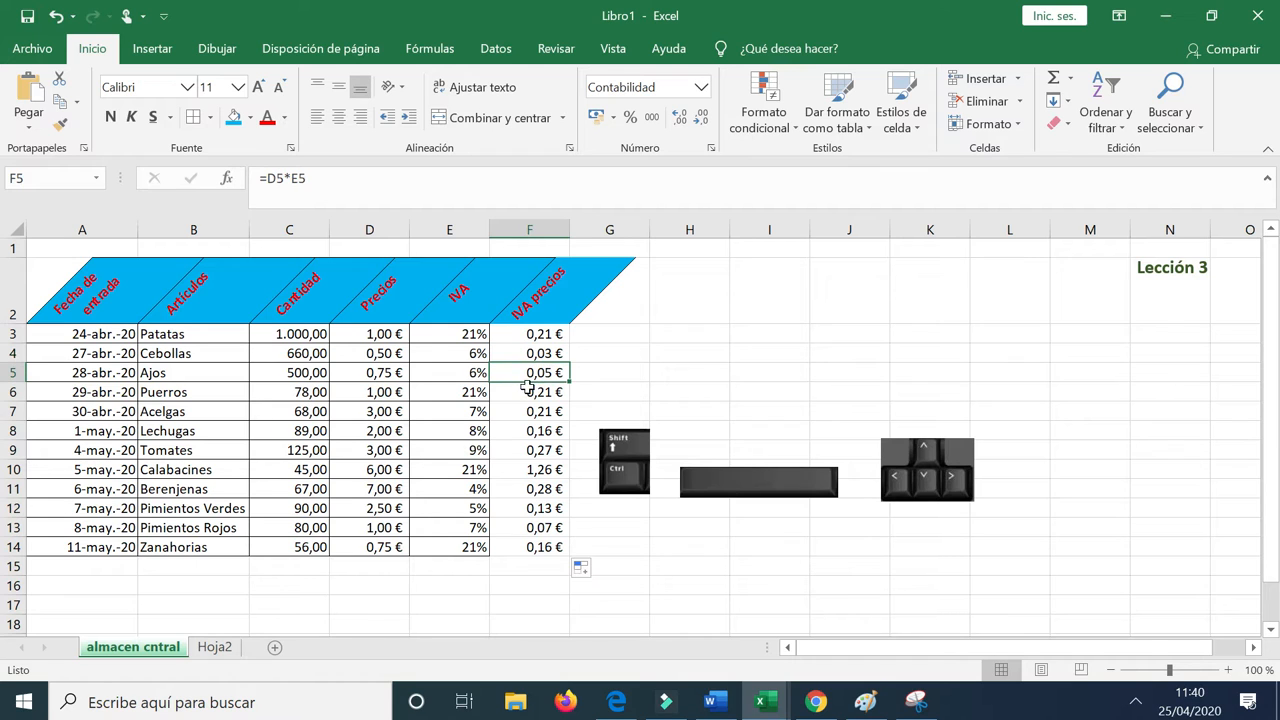
left_click(528, 392)
left_click(530, 412)
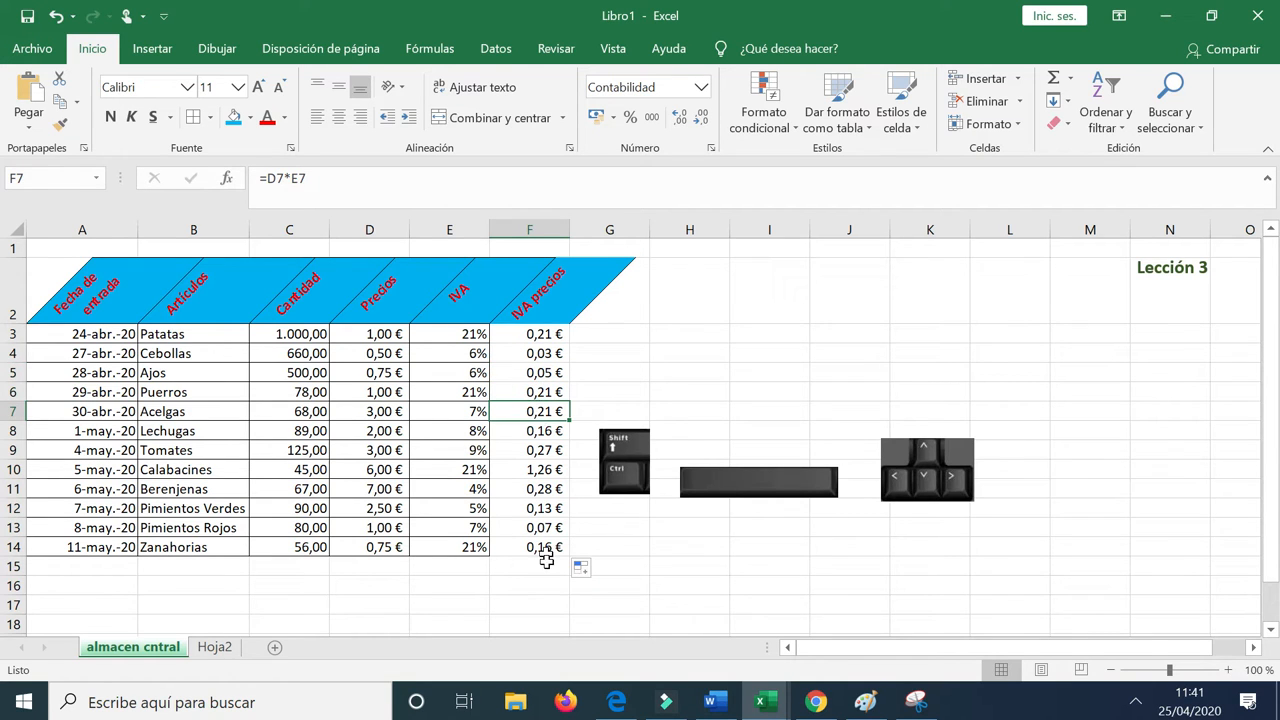
left_click(545, 552)
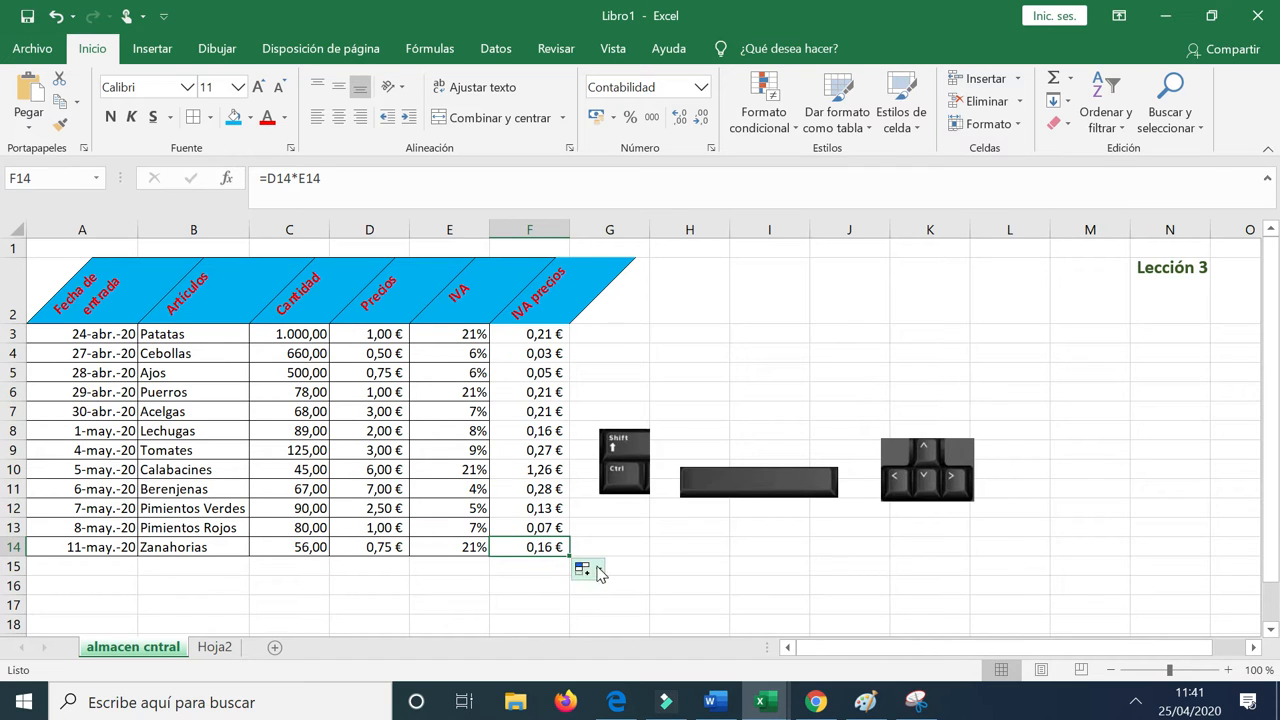
left_click(596, 571)
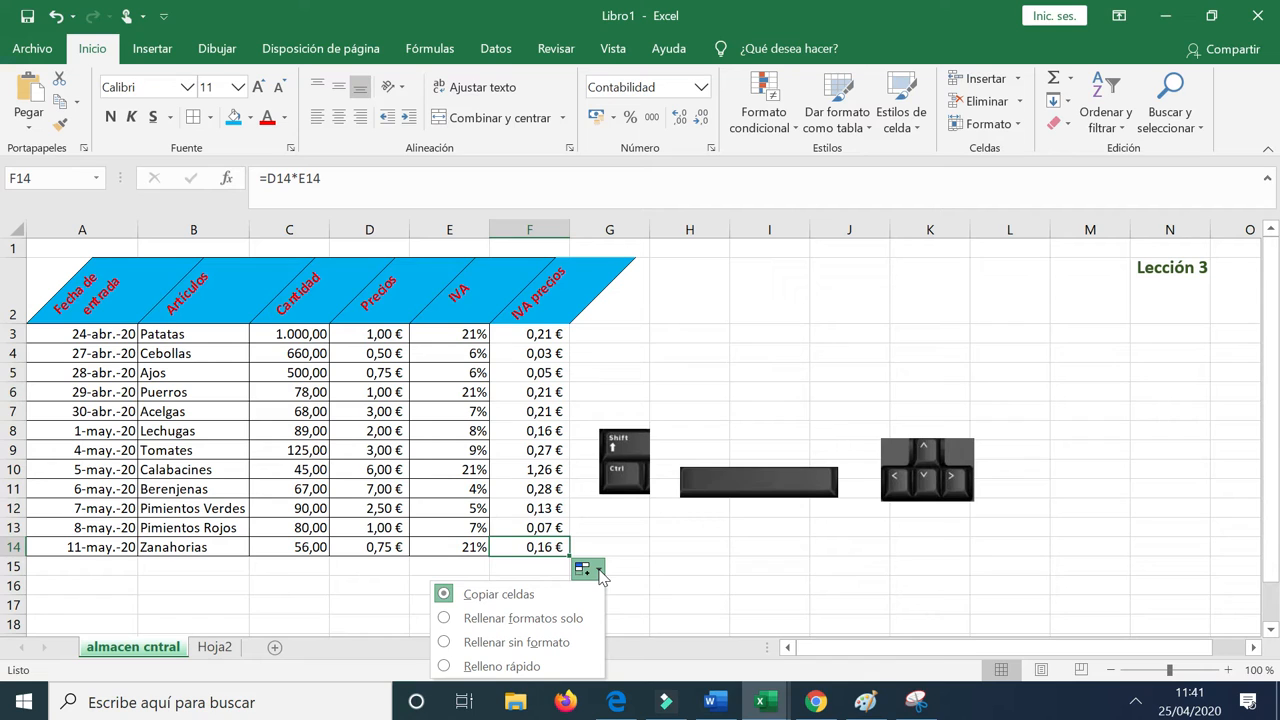
Step: Extend the formula in F3 to =D3*E3+D3 so it adds the price, and copy it down to F14
left_click(533, 332)
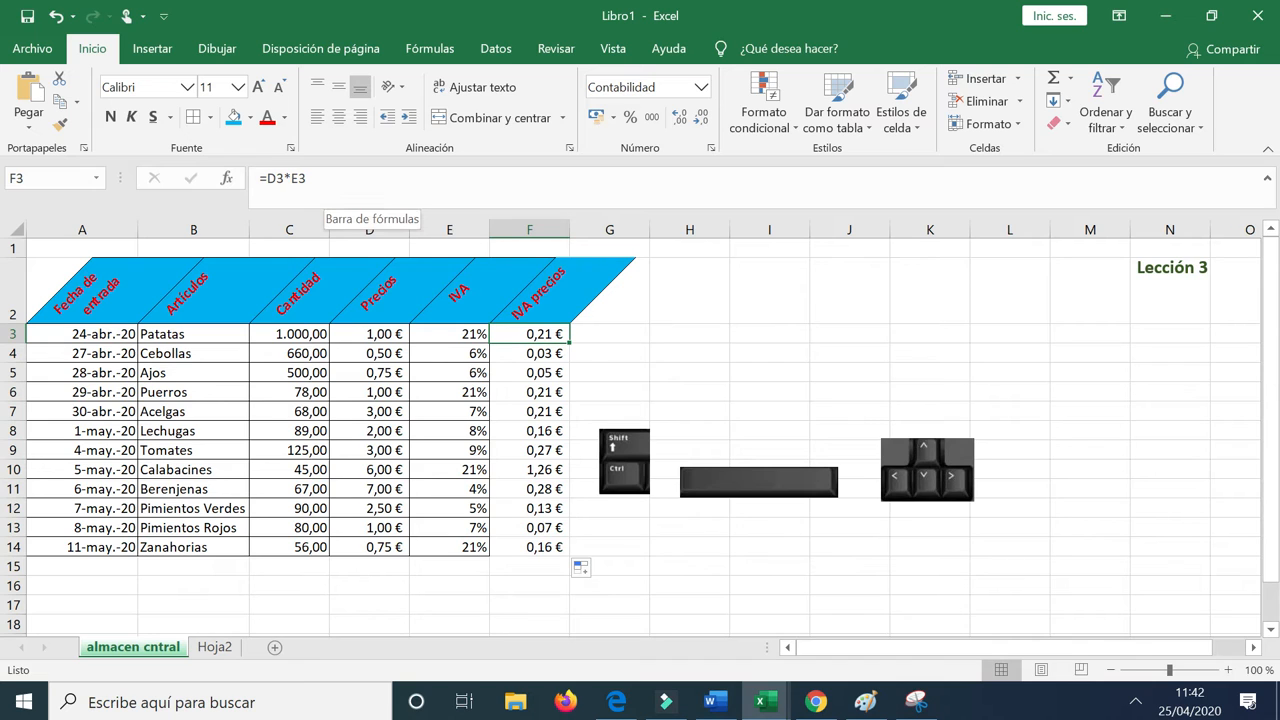
left_click(312, 177)
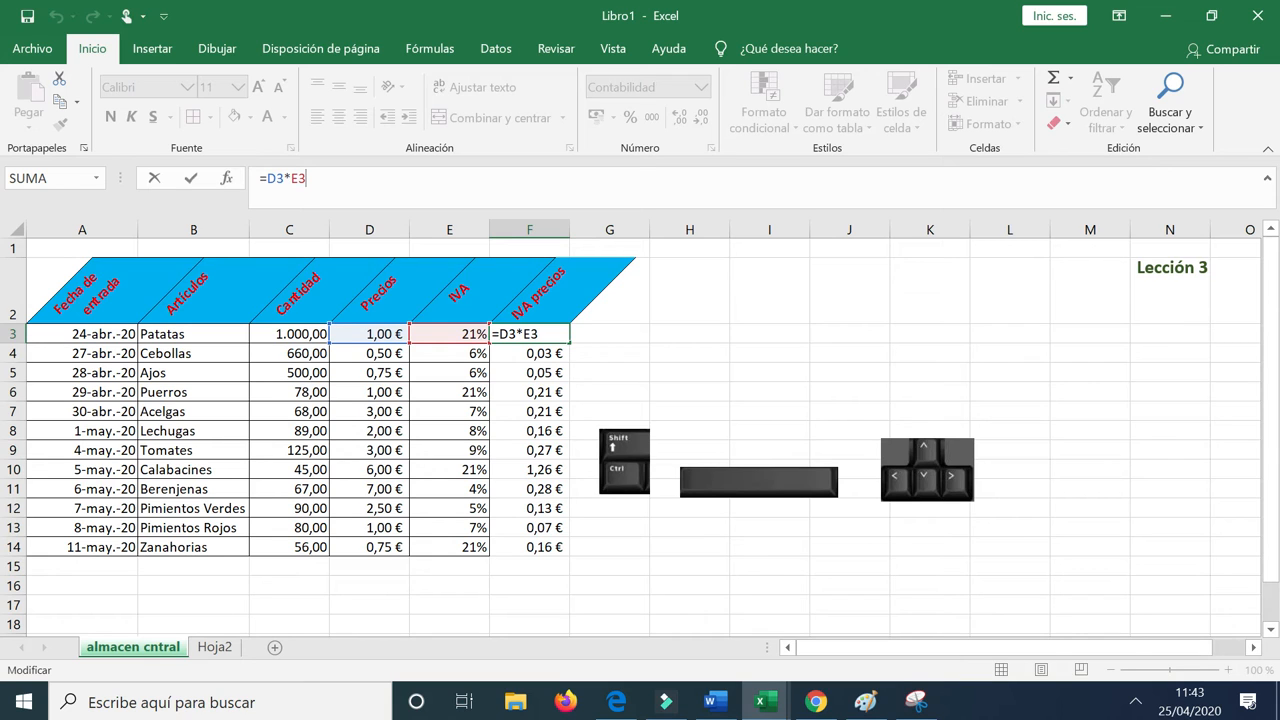
type("+")
left_click(353, 335)
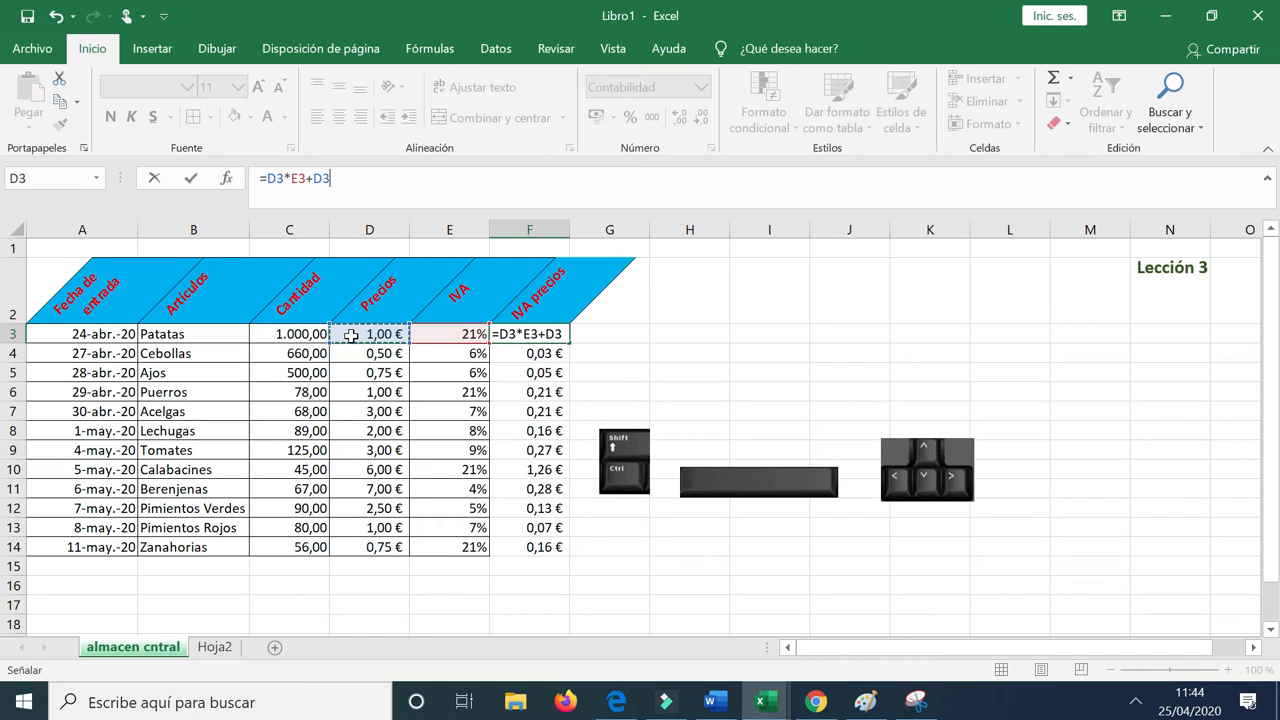
left_click(192, 180)
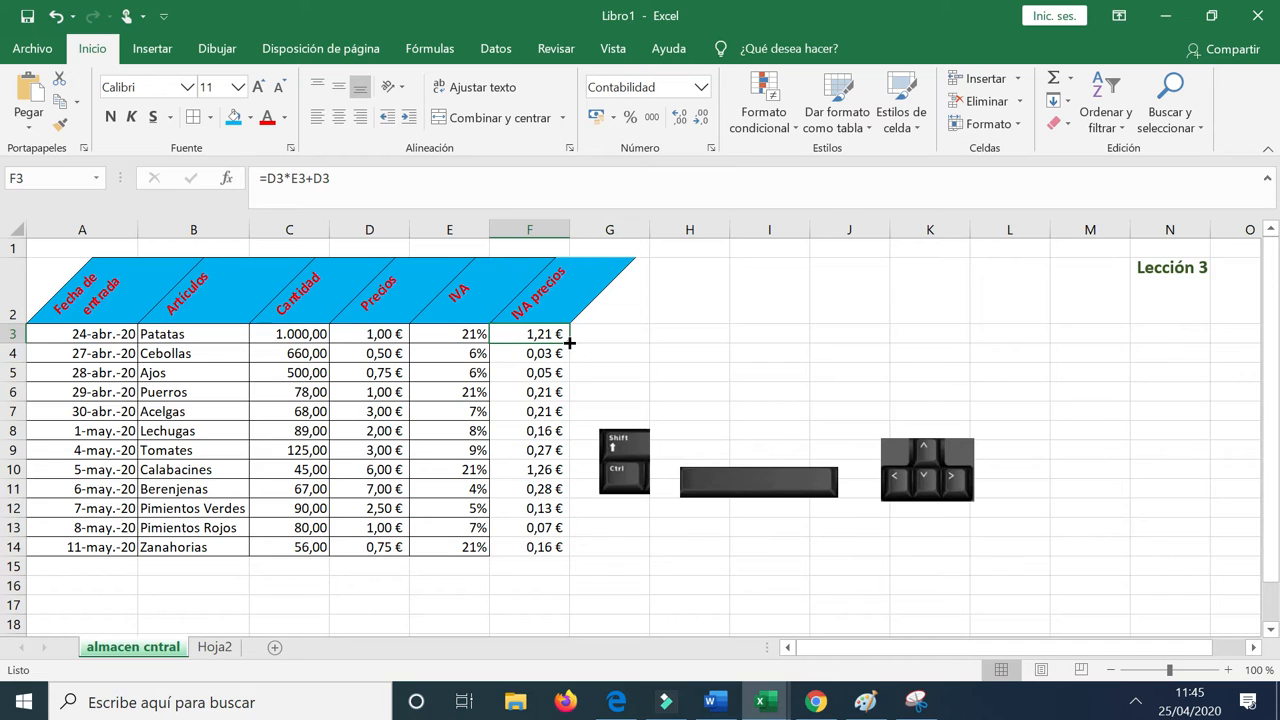
double_click(569, 343)
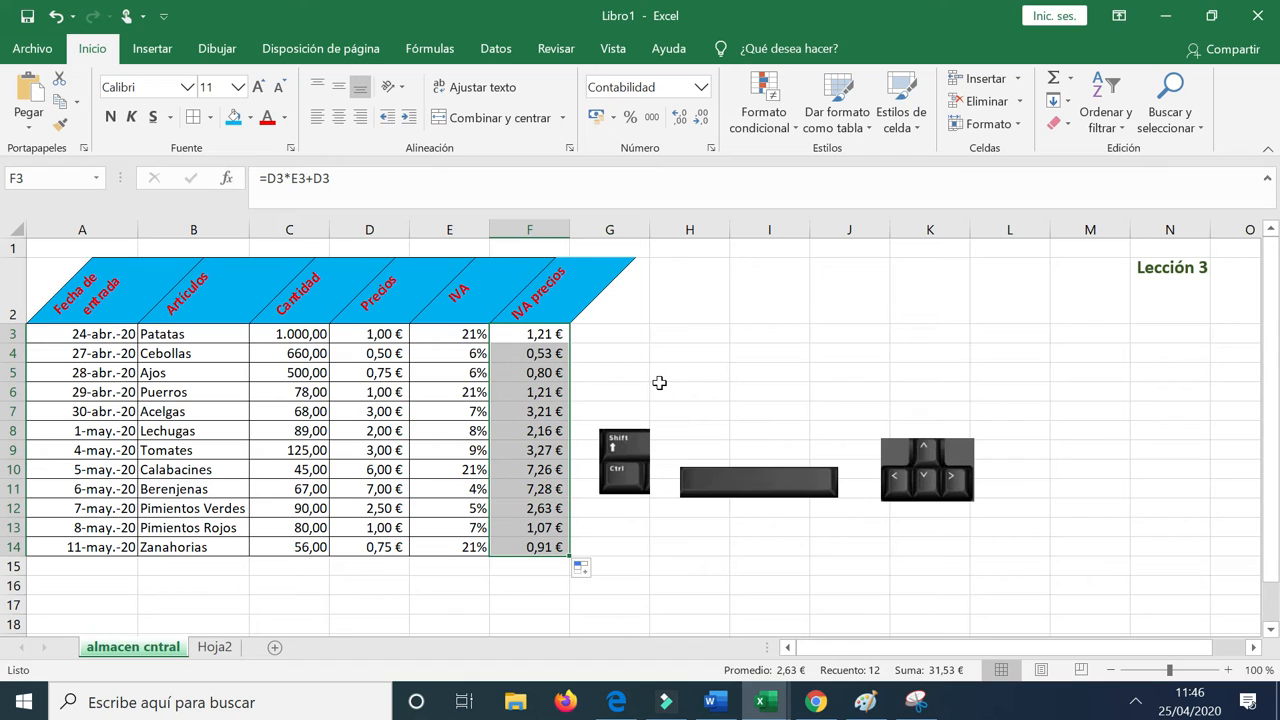
Step: Rename the heading in F2 to "precios + IVA"
left_click(552, 289)
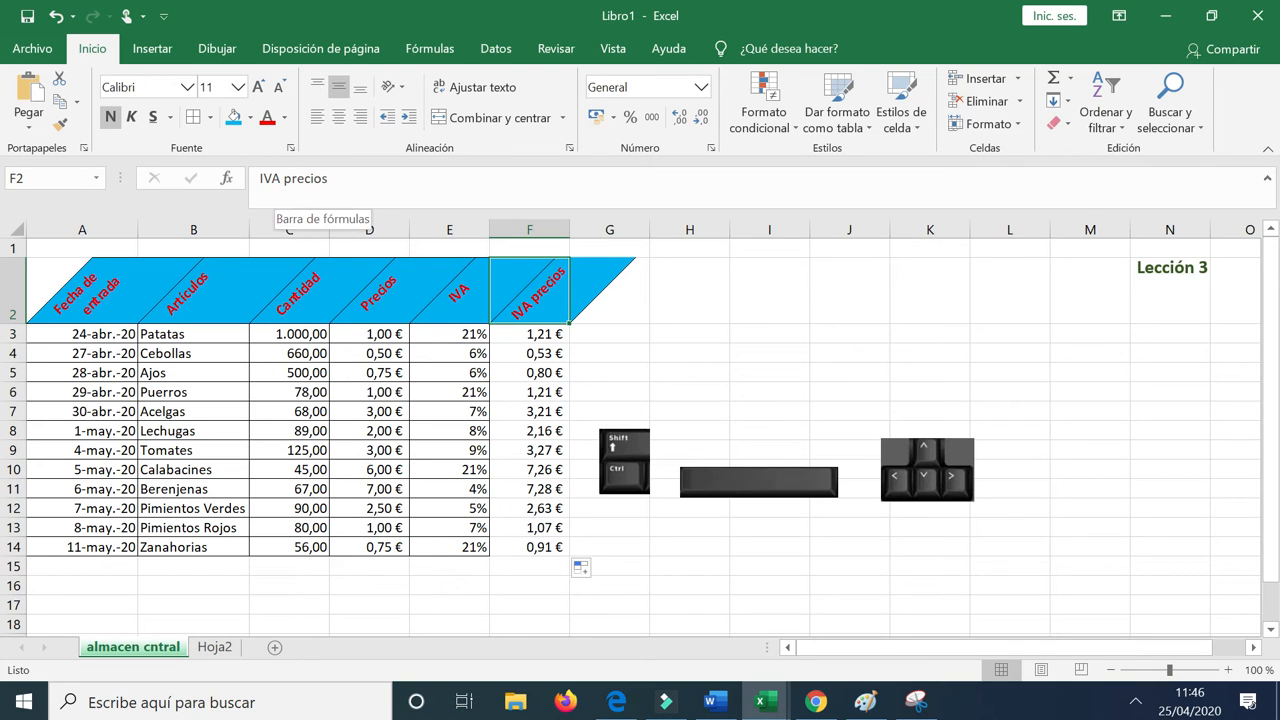
left_click(282, 177)
key("BackSpace")
key("BackSpace")
key("BackSpace")
key("BackSpace")
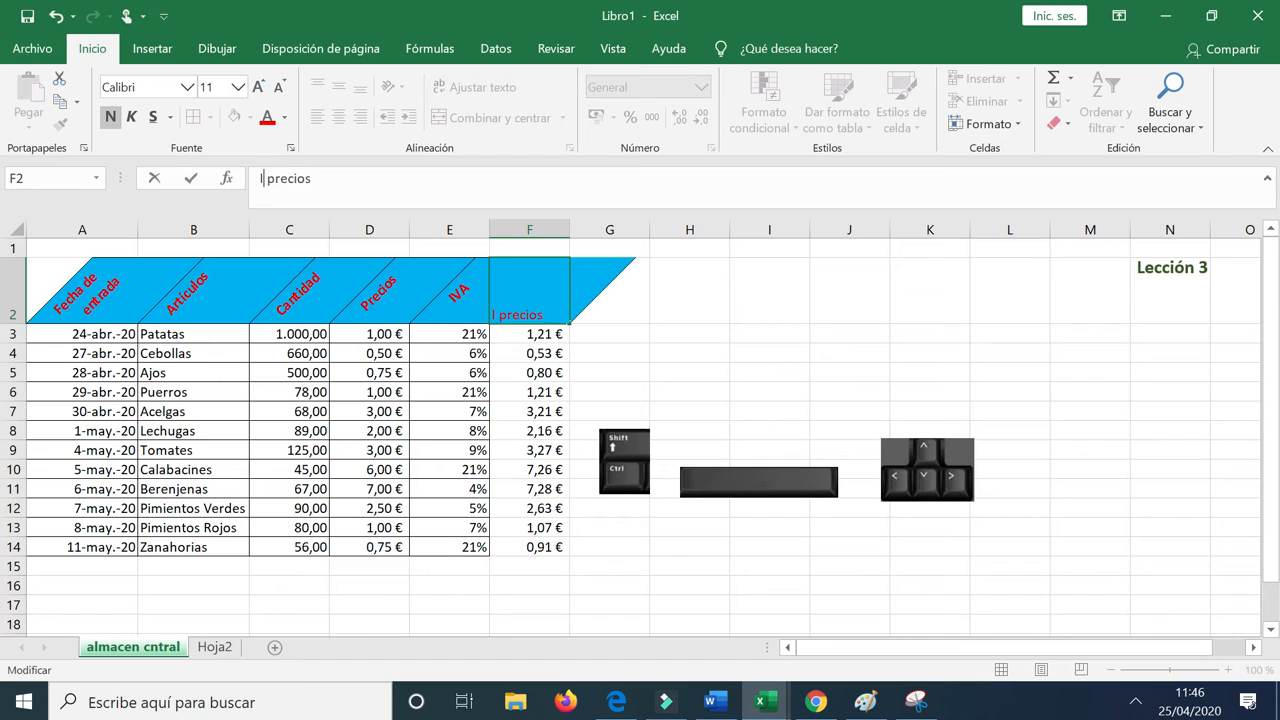
left_click(316, 178)
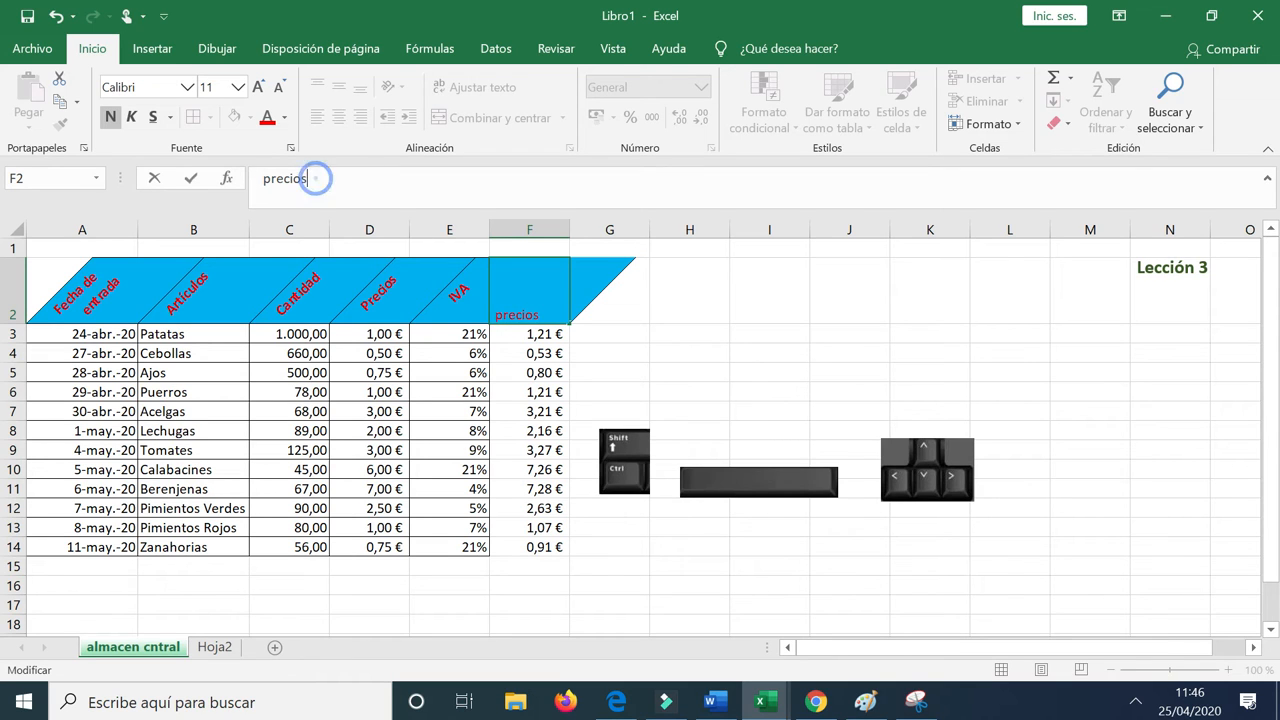
type("+ IVA")
key("Return")
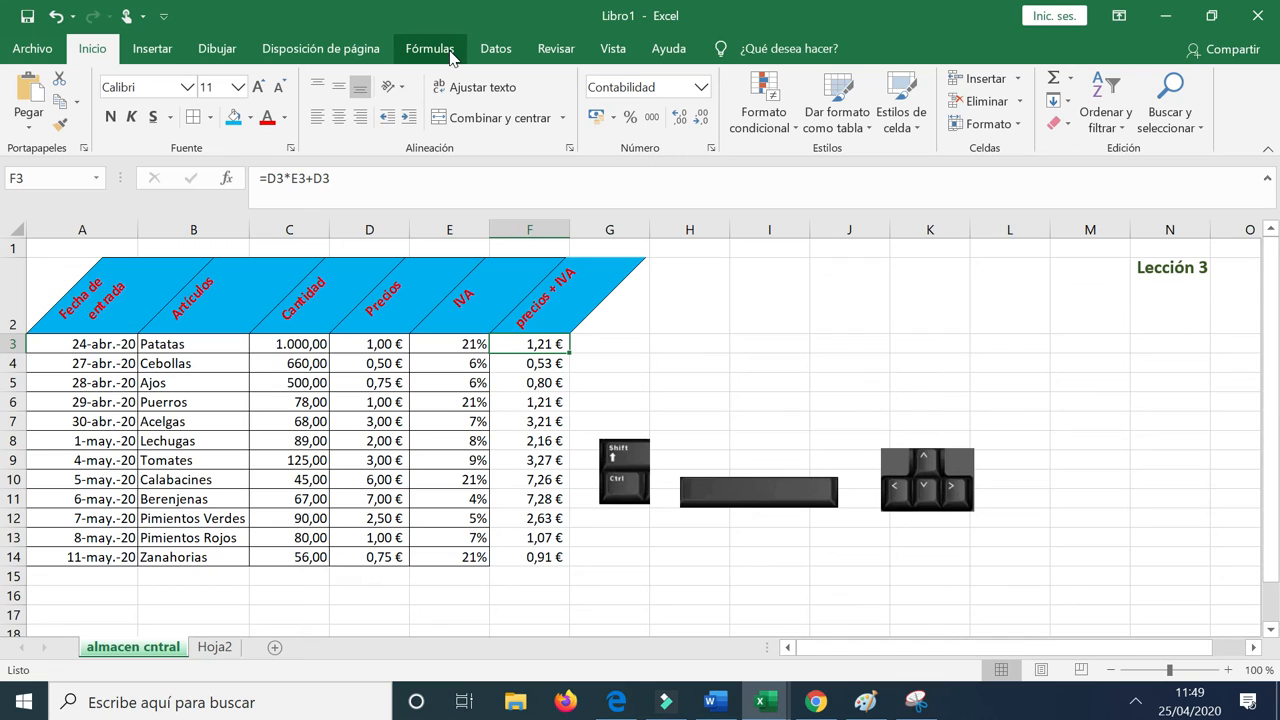
Step: Total the Cantidad column in C15 with =SUMA(C3:C14), confirming its function arguments, and copy the formula across to D15
left_click(535, 577)
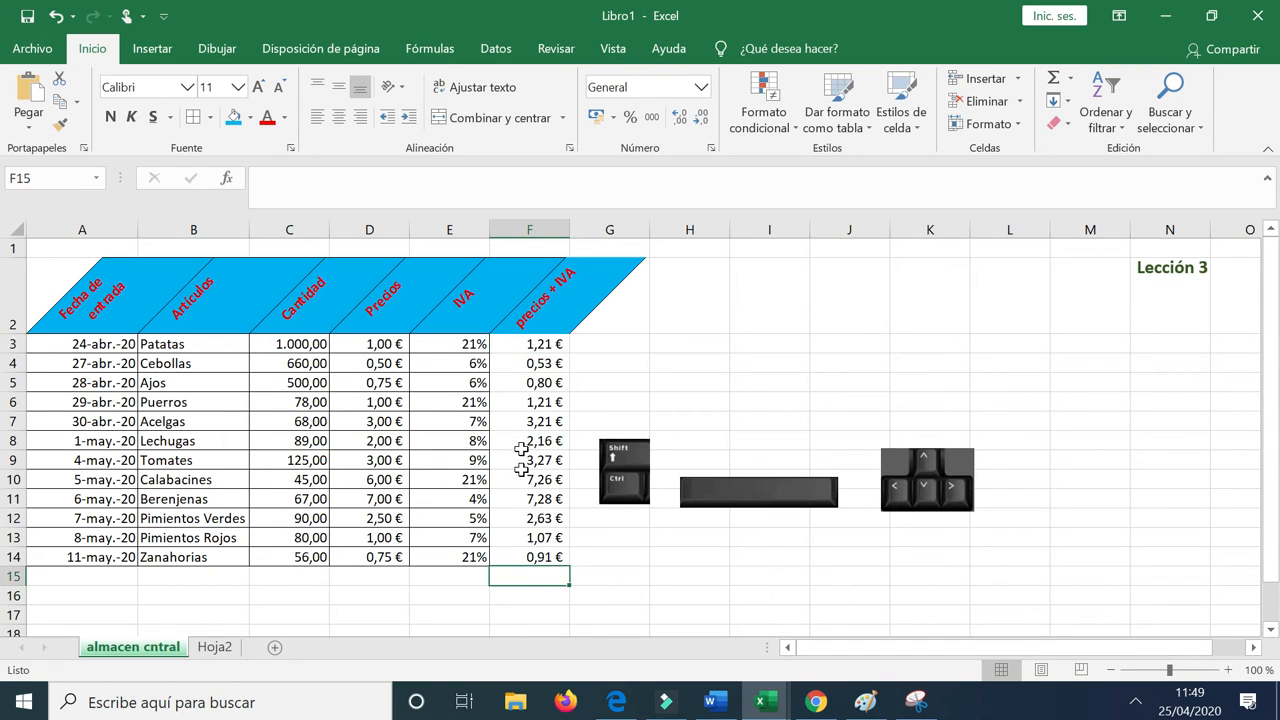
left_click(294, 575)
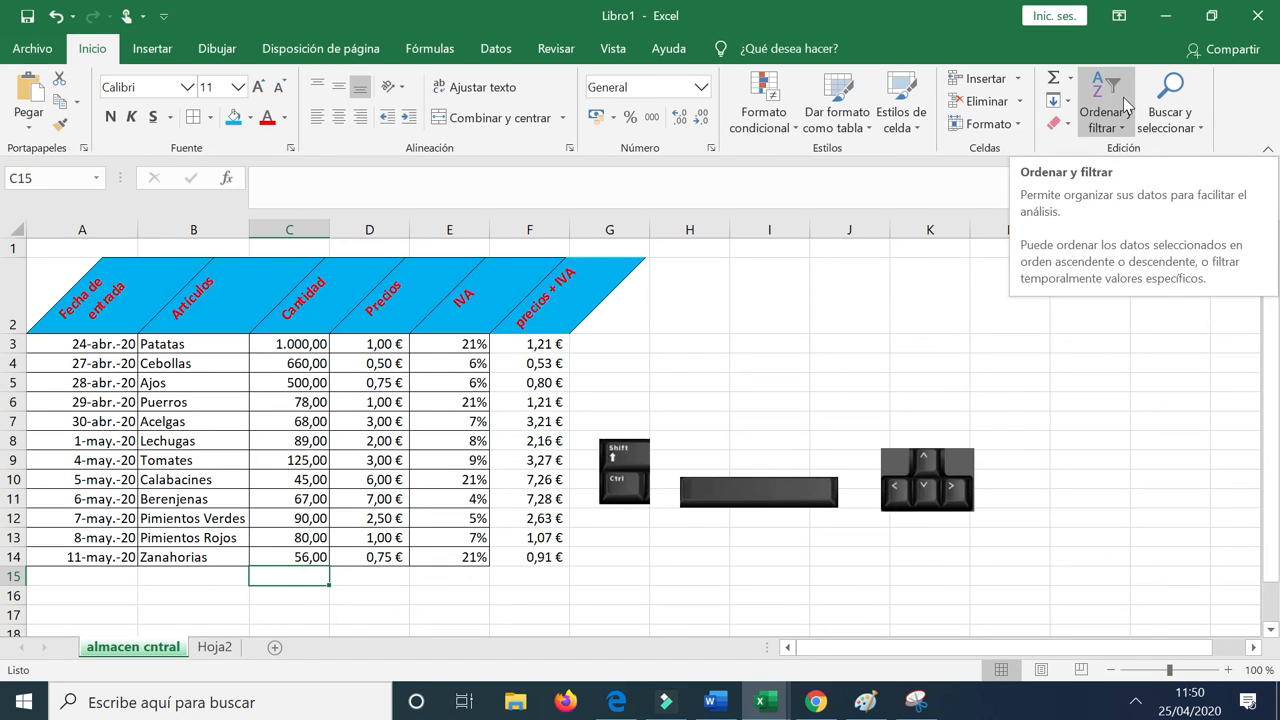
left_click(1072, 80)
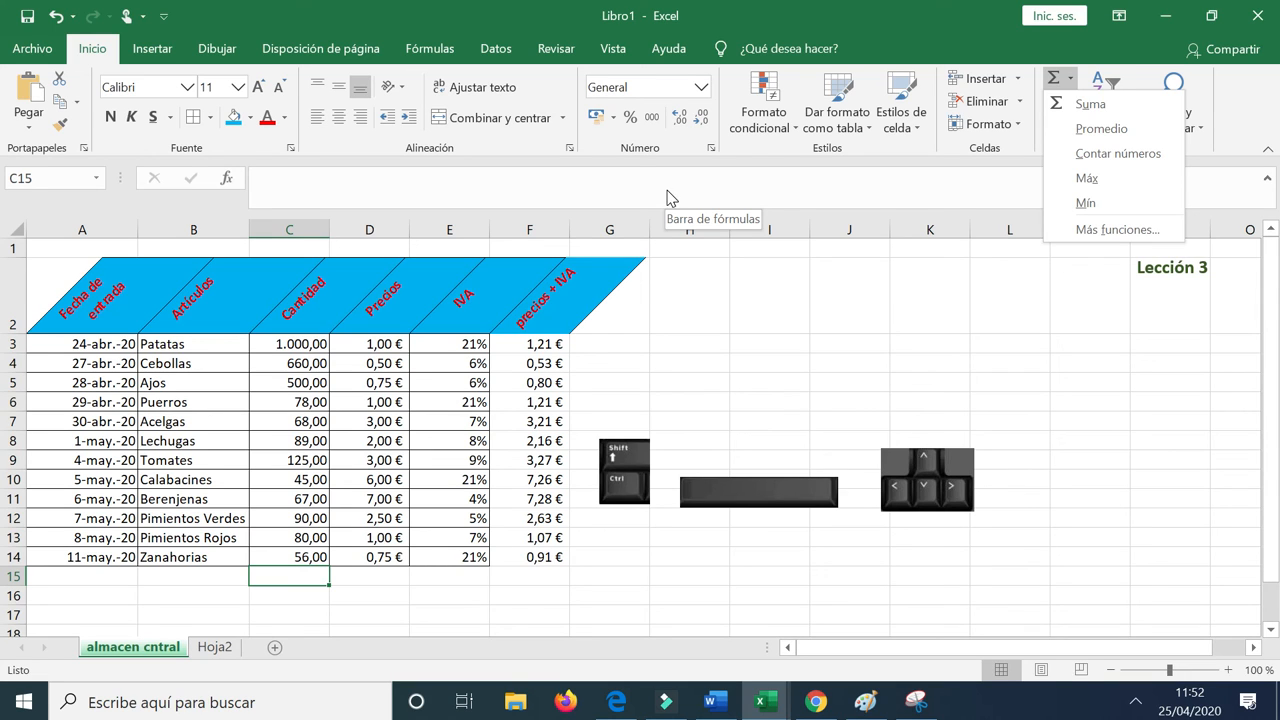
left_click(1066, 104)
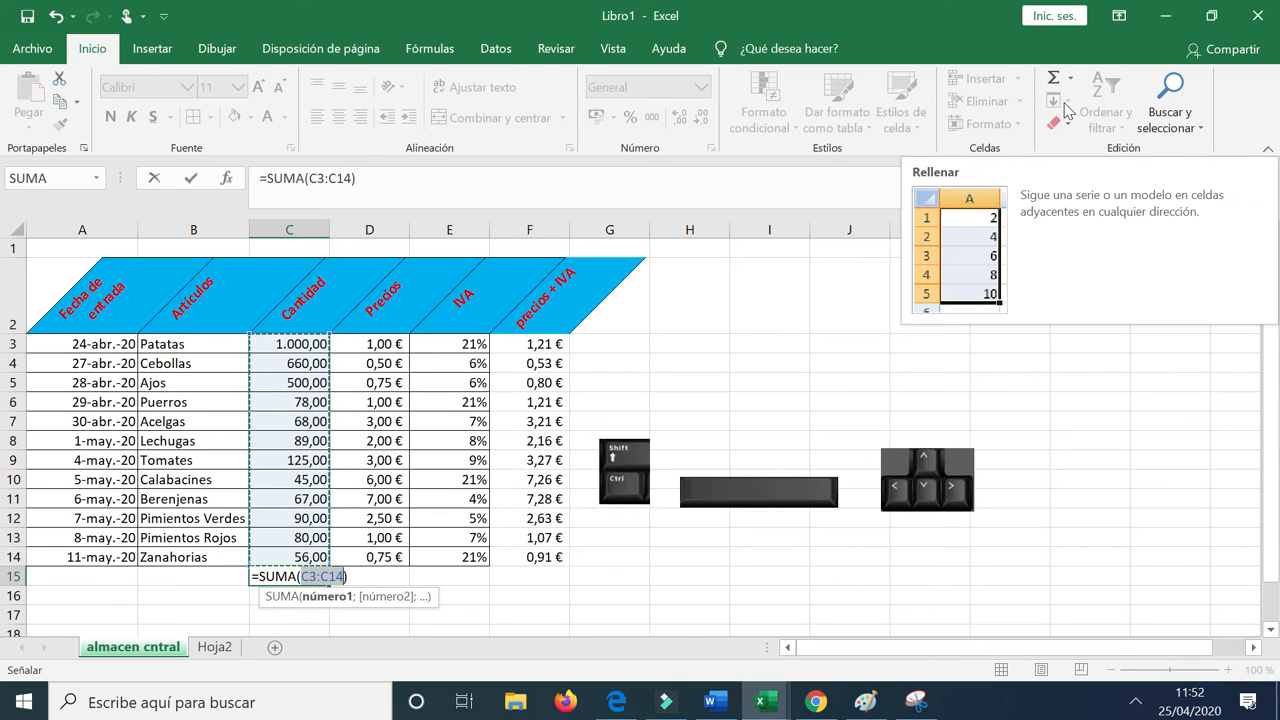
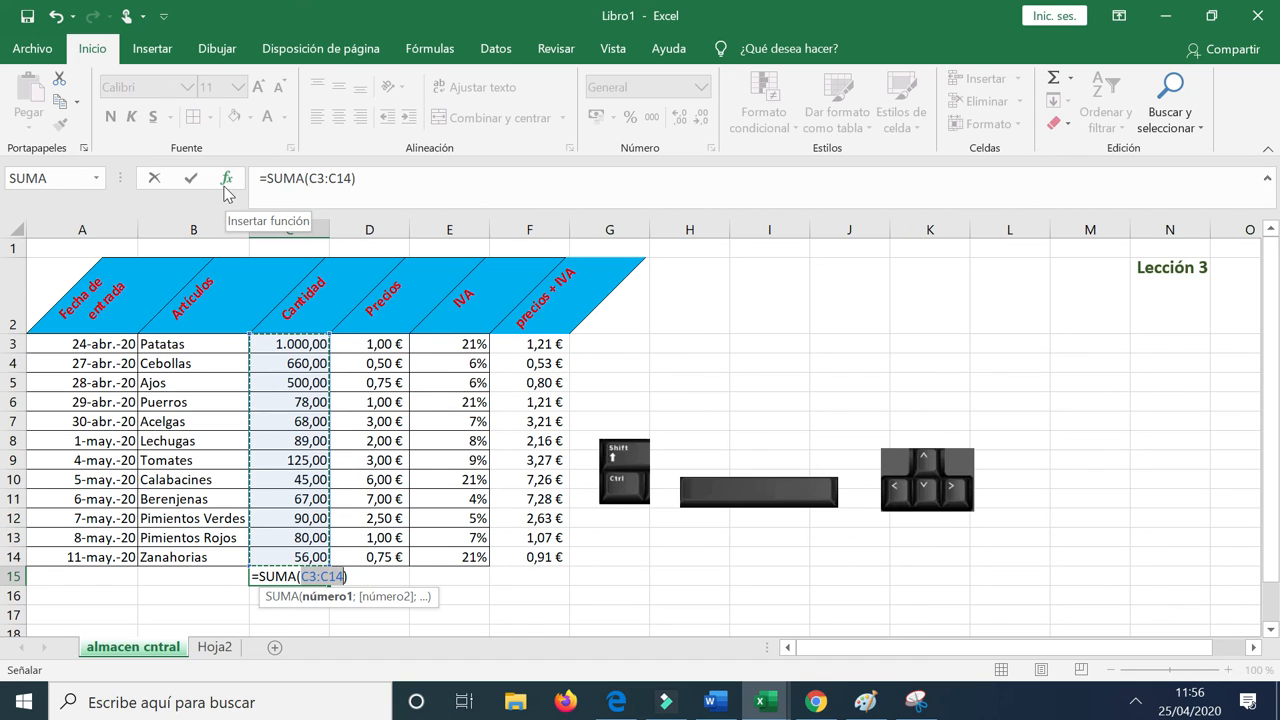
left_click(227, 186)
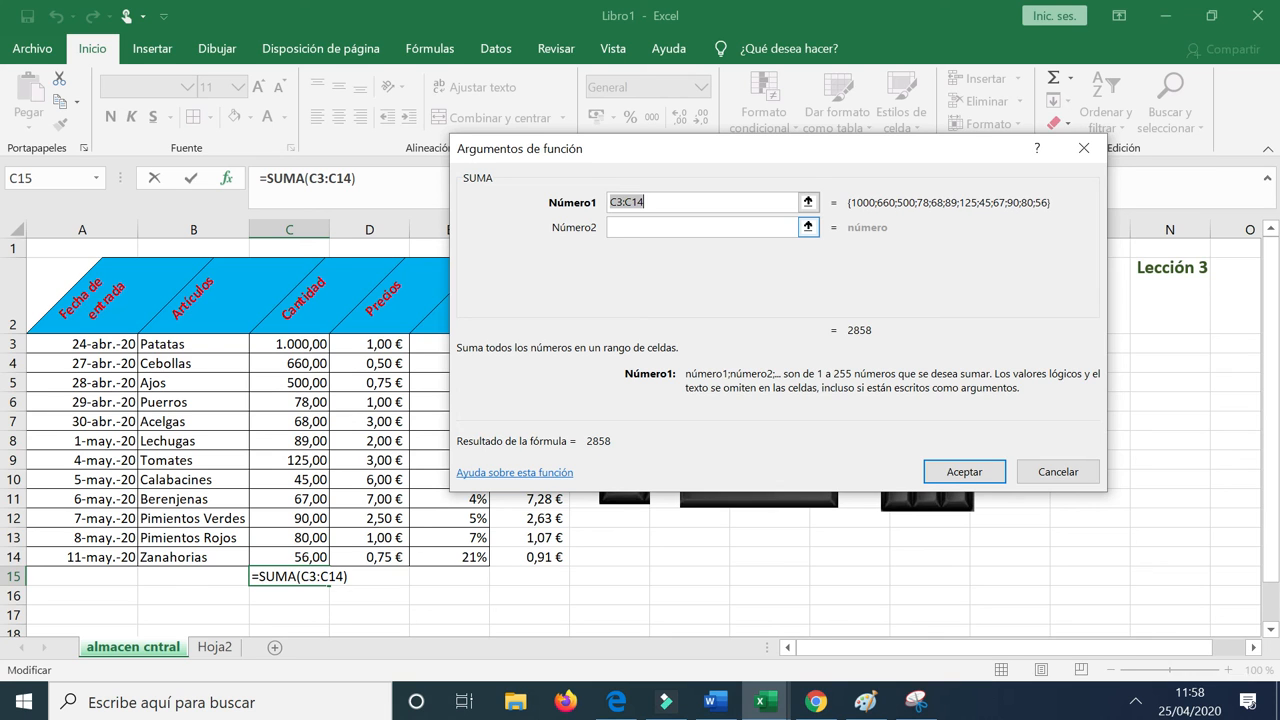
left_click(968, 472)
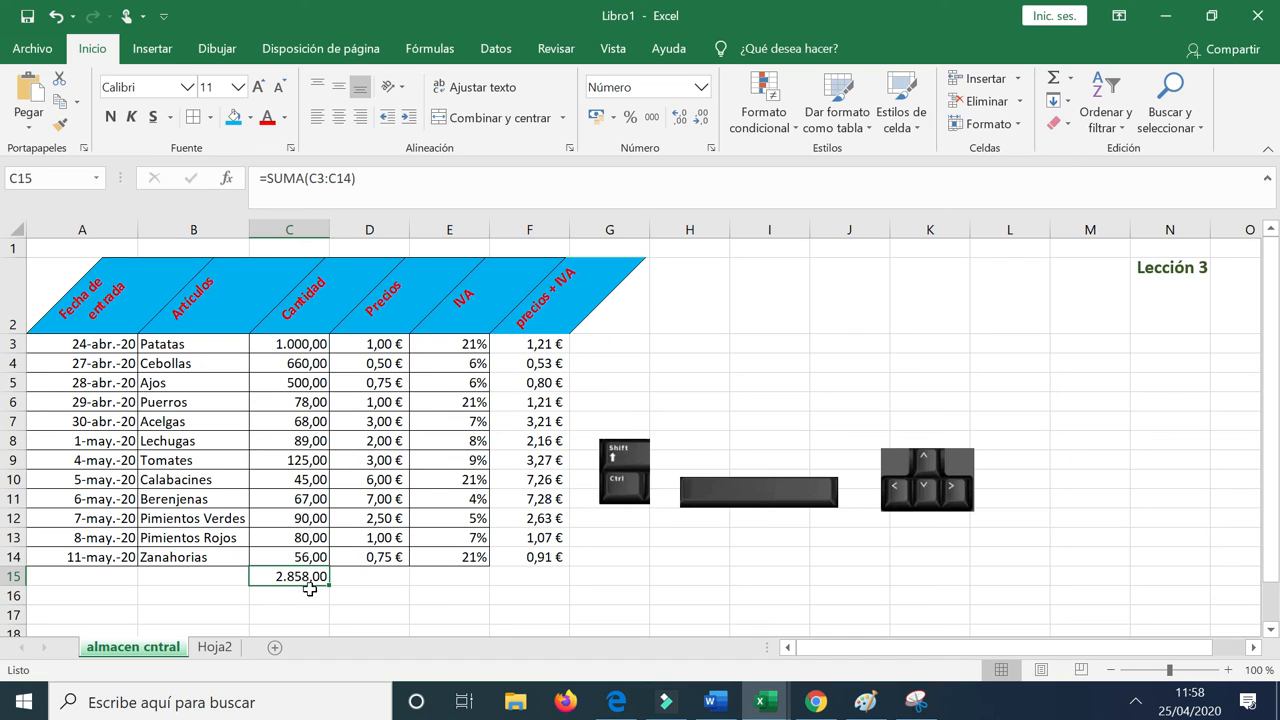
left_click_drag(331, 584, 398, 590)
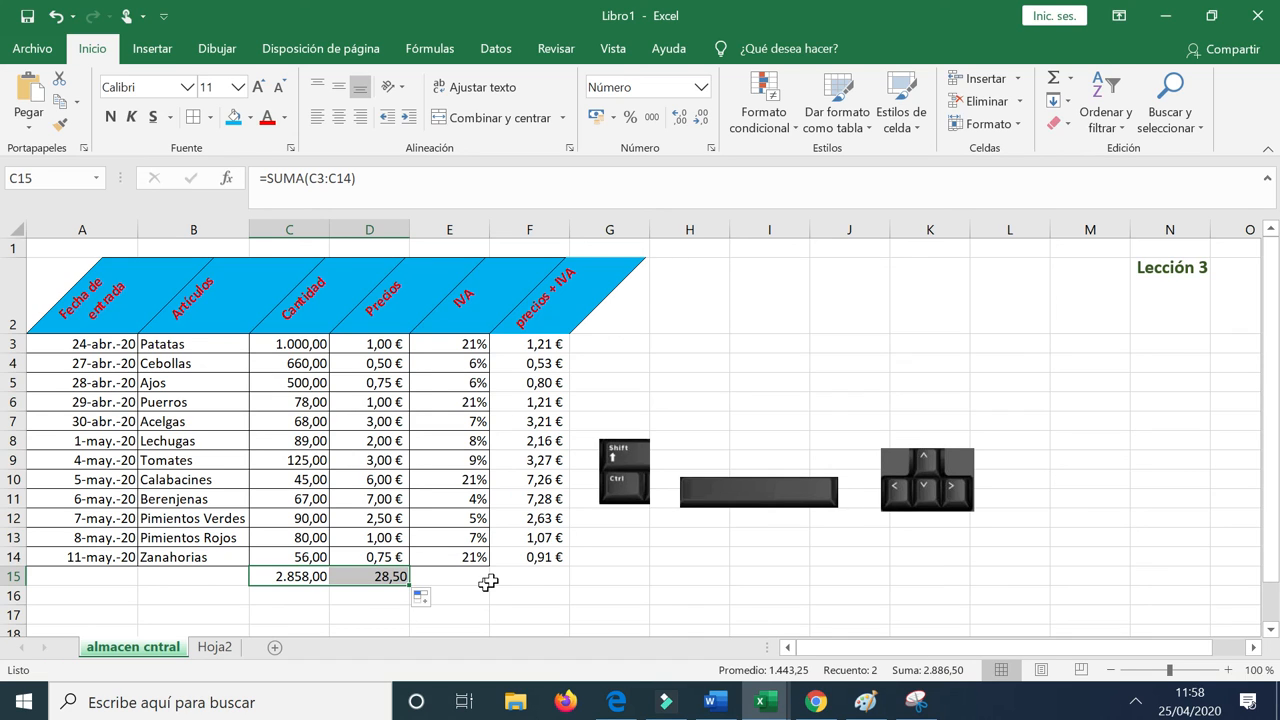
Step: Total the precios + IVA column in F15 with =SUMA(F3:F14)
left_click(543, 578)
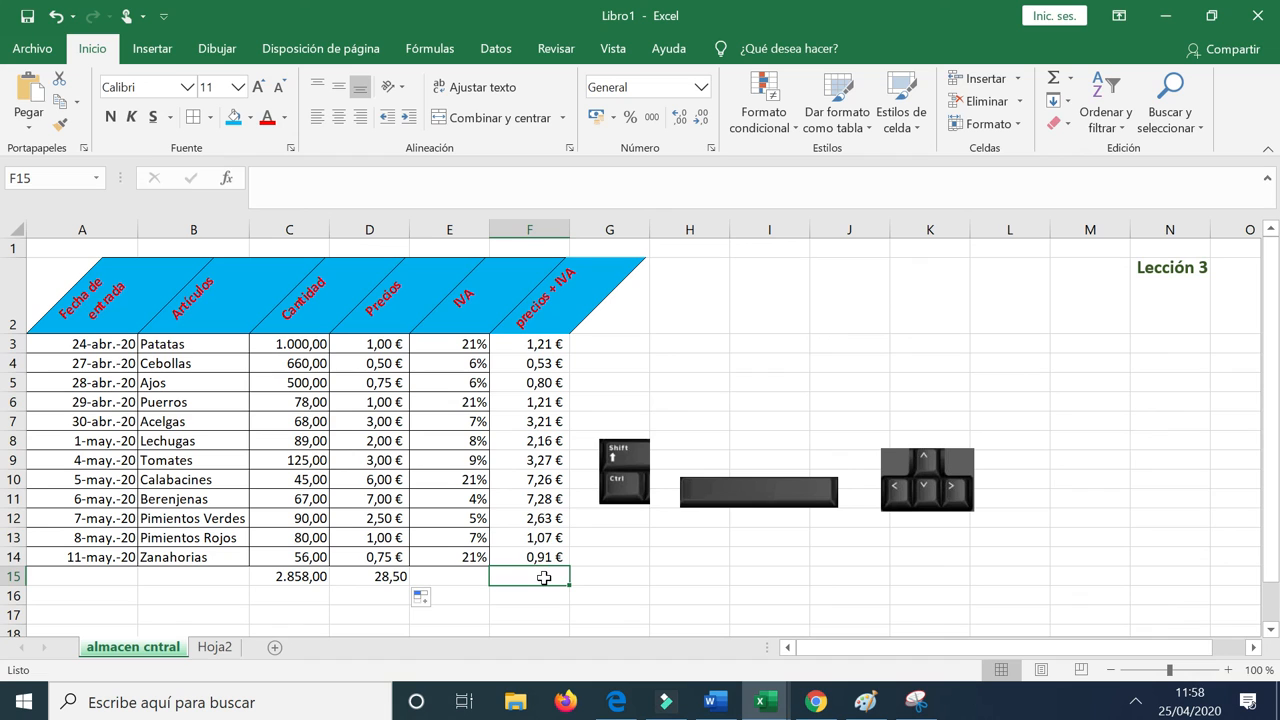
left_click(1054, 79)
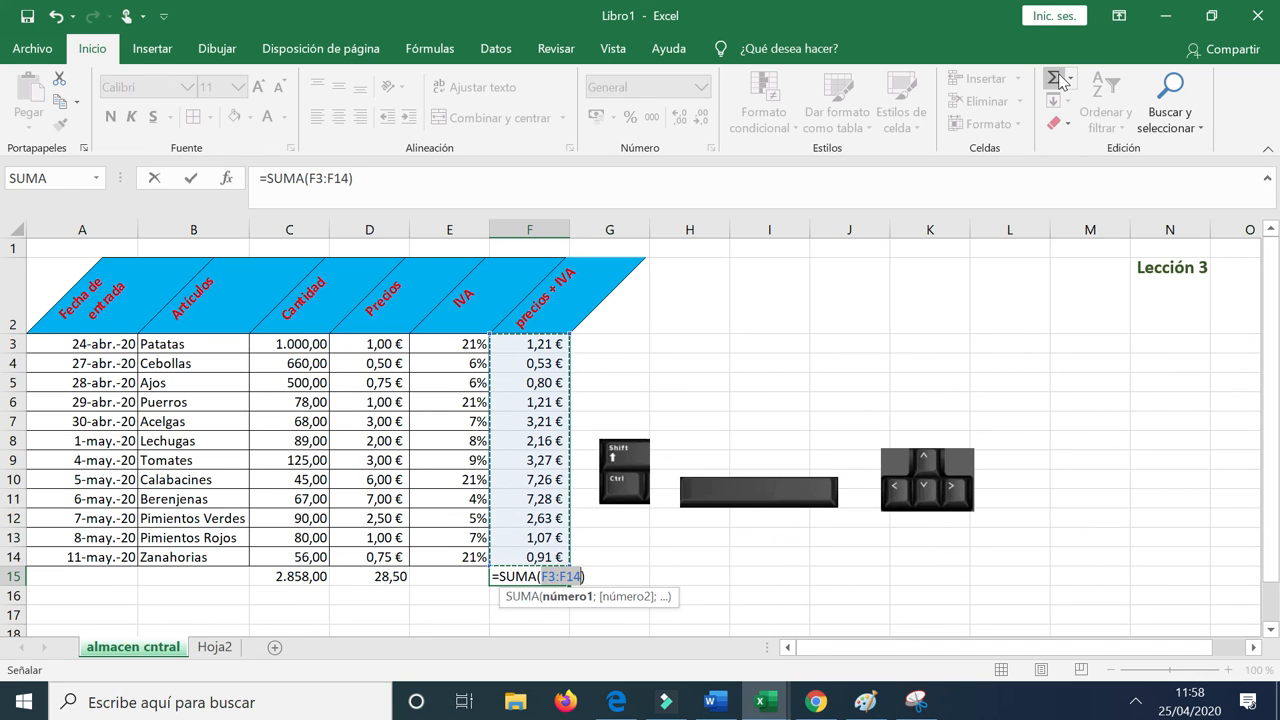
key("Return")
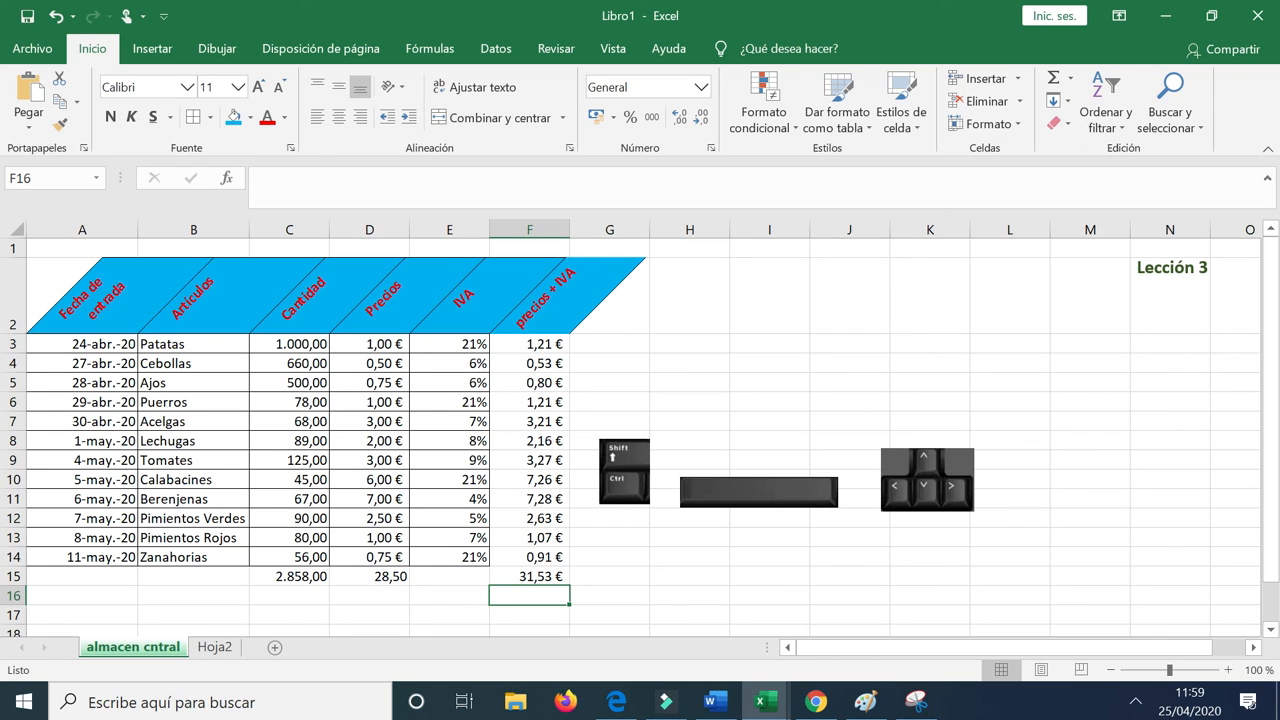
Step: Open the choice of automatic calculation functions for F16
left_click(1078, 78)
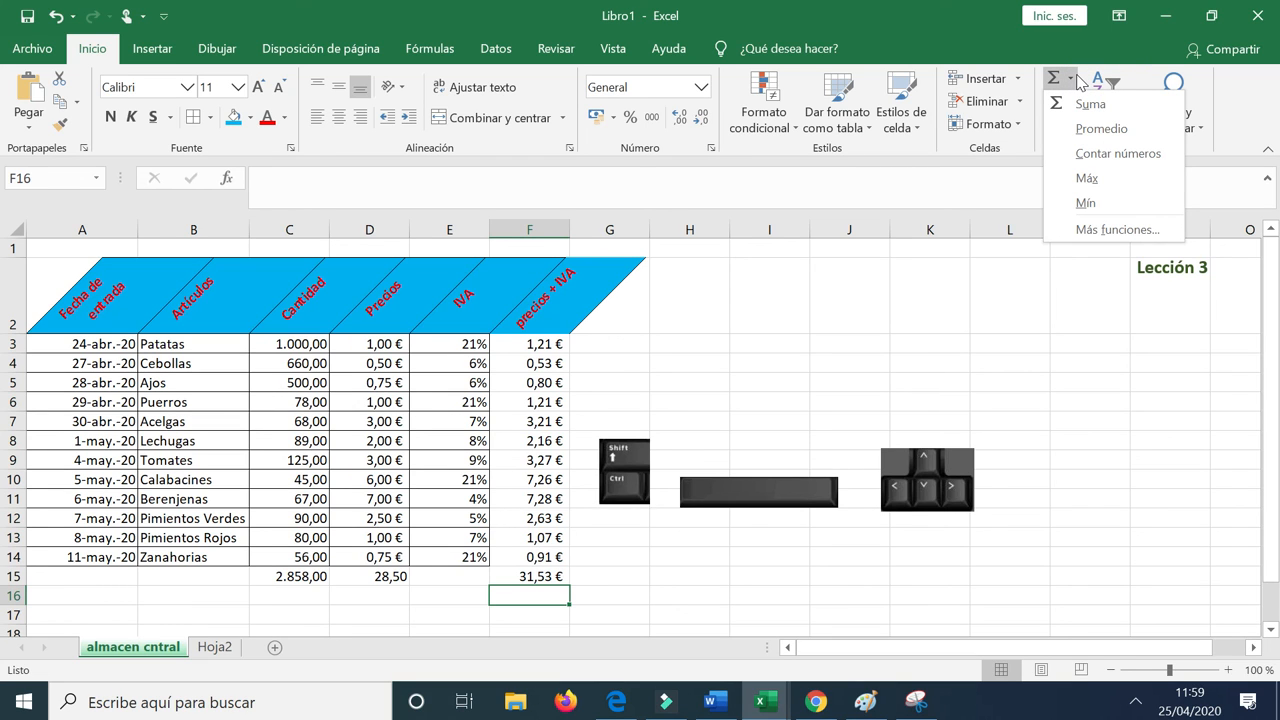